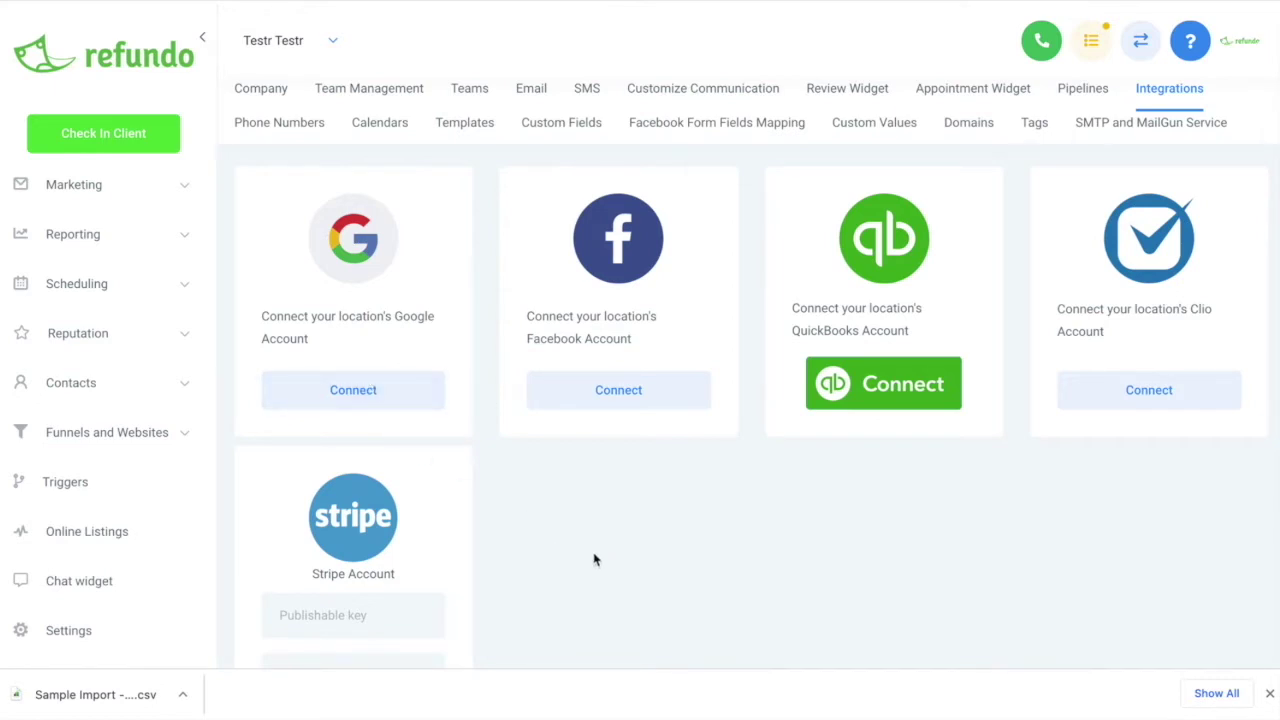
Switch from Integrations to the Calendars page in Settings
left_click(388, 124)
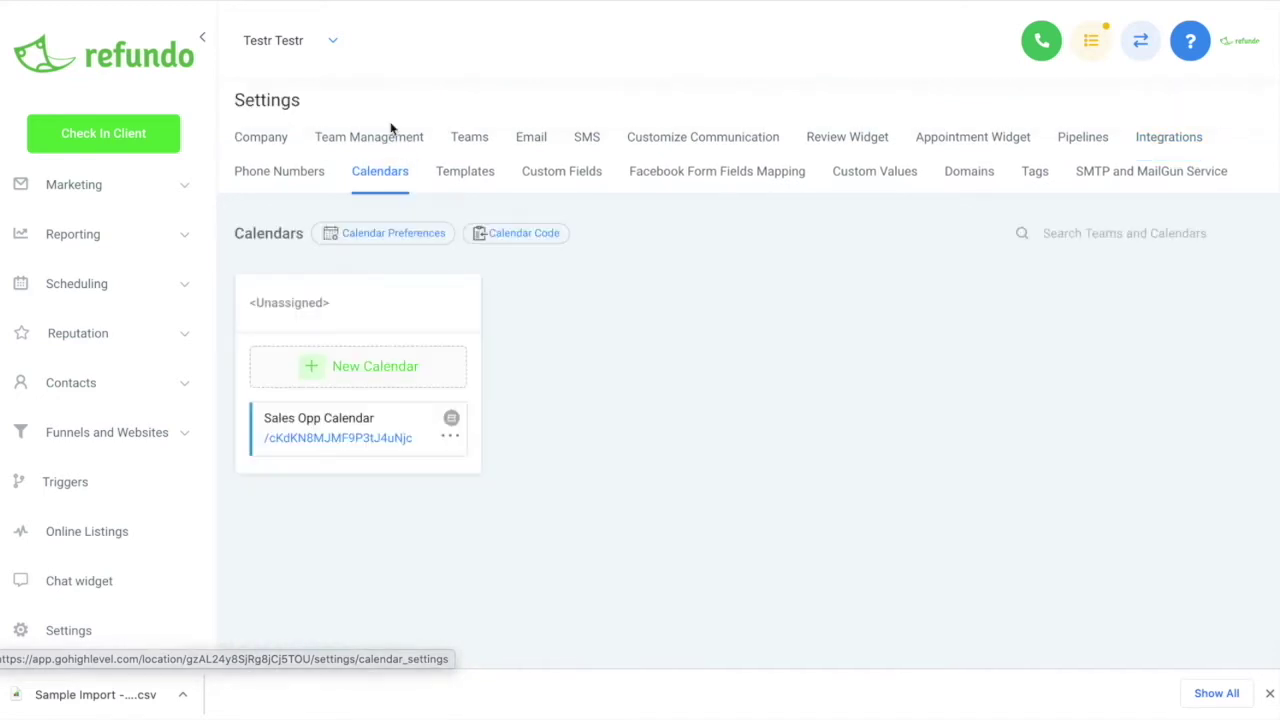
Start a new calendar and name it Tax Appointments
left_click(395, 370)
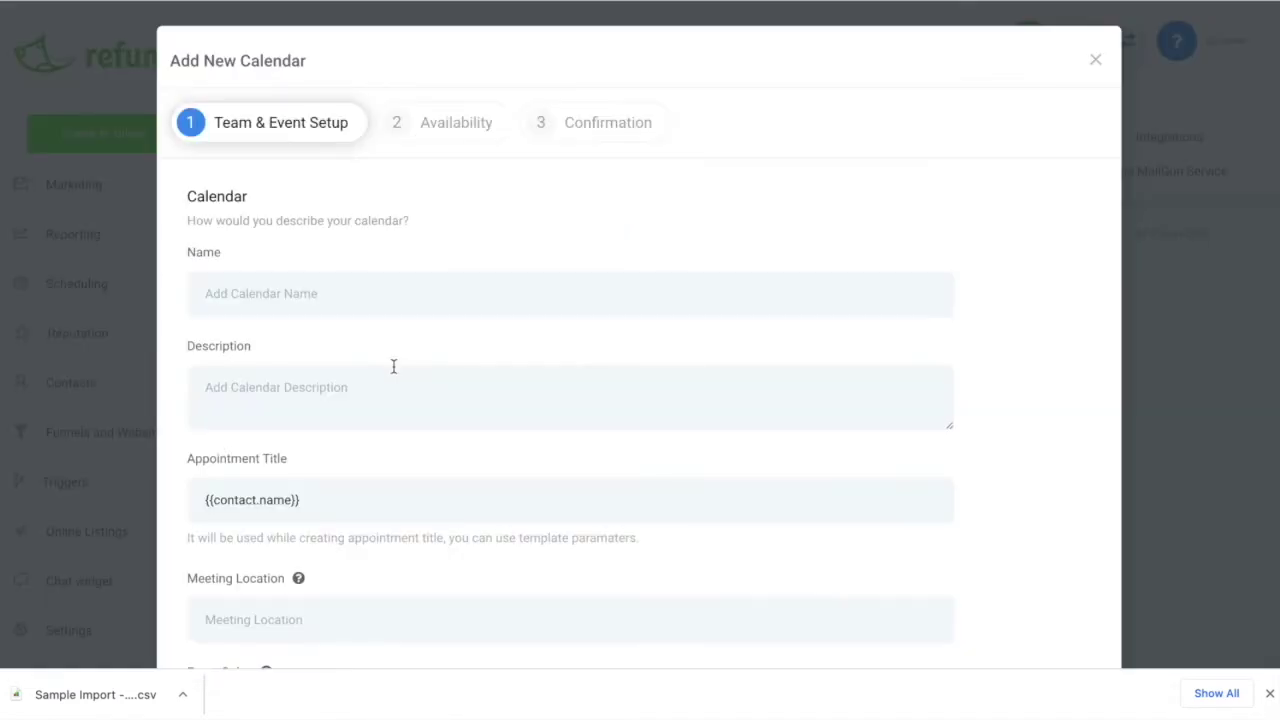
left_click(283, 293)
type("Tax Appointments")
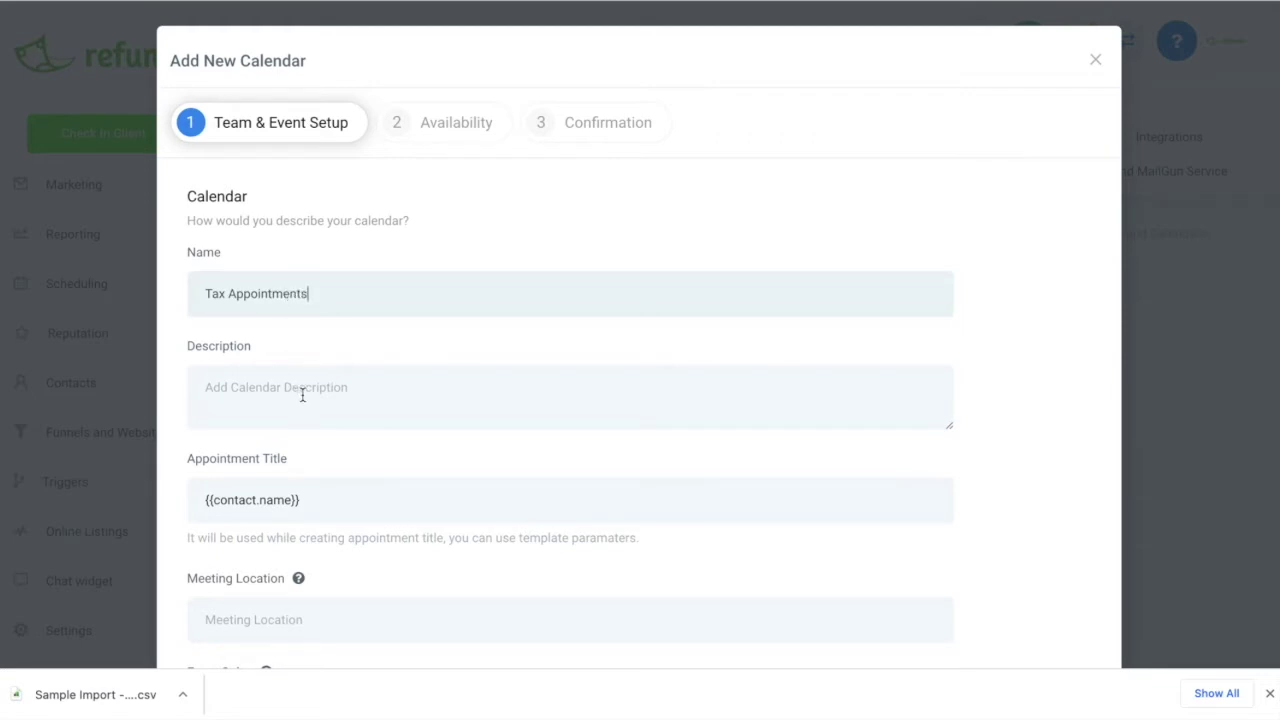
Review the Link to Calendar choices, keep One way sync, and save the event setup
scroll(302, 395, "down", 2)
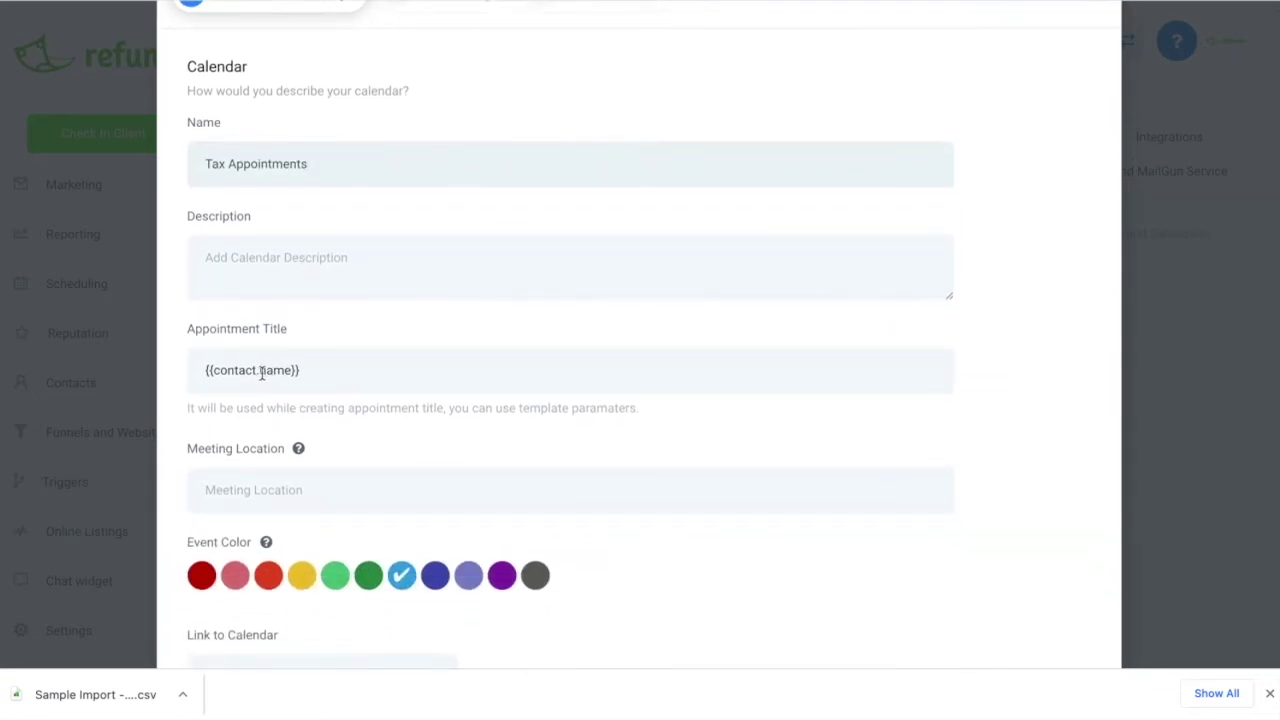
scroll(262, 375, "down", 1)
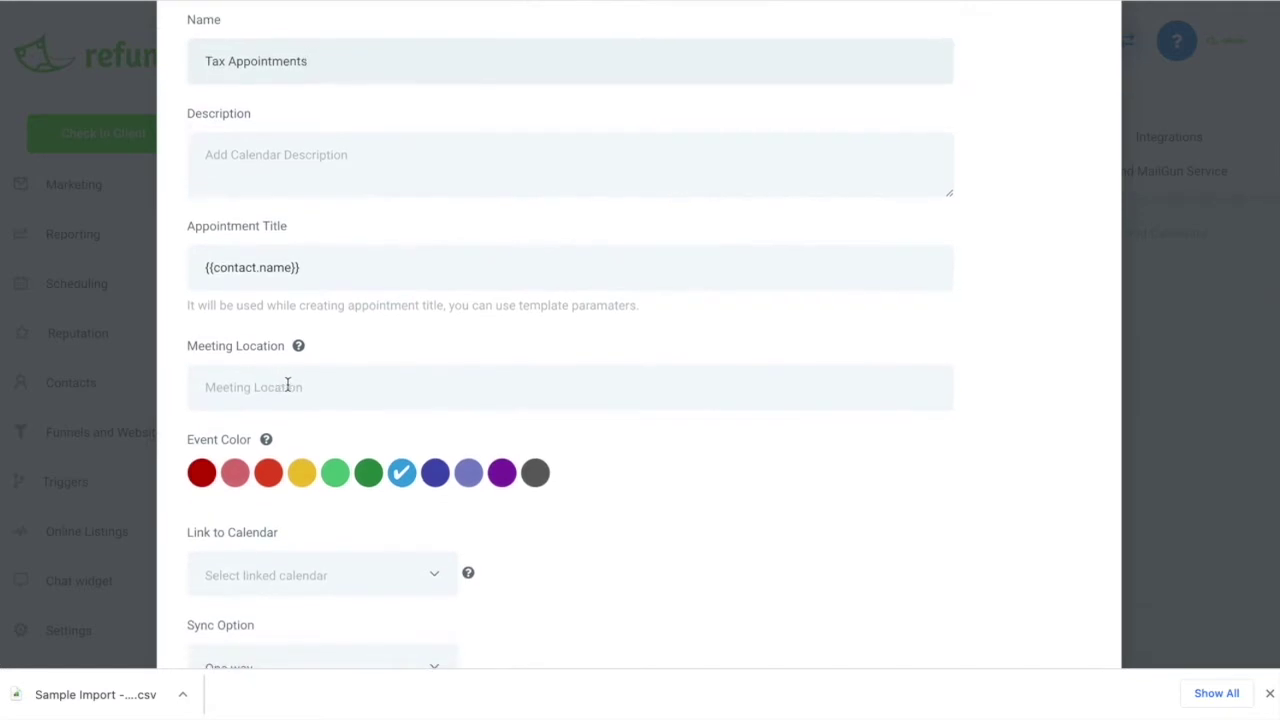
scroll(302, 387, "down", 2)
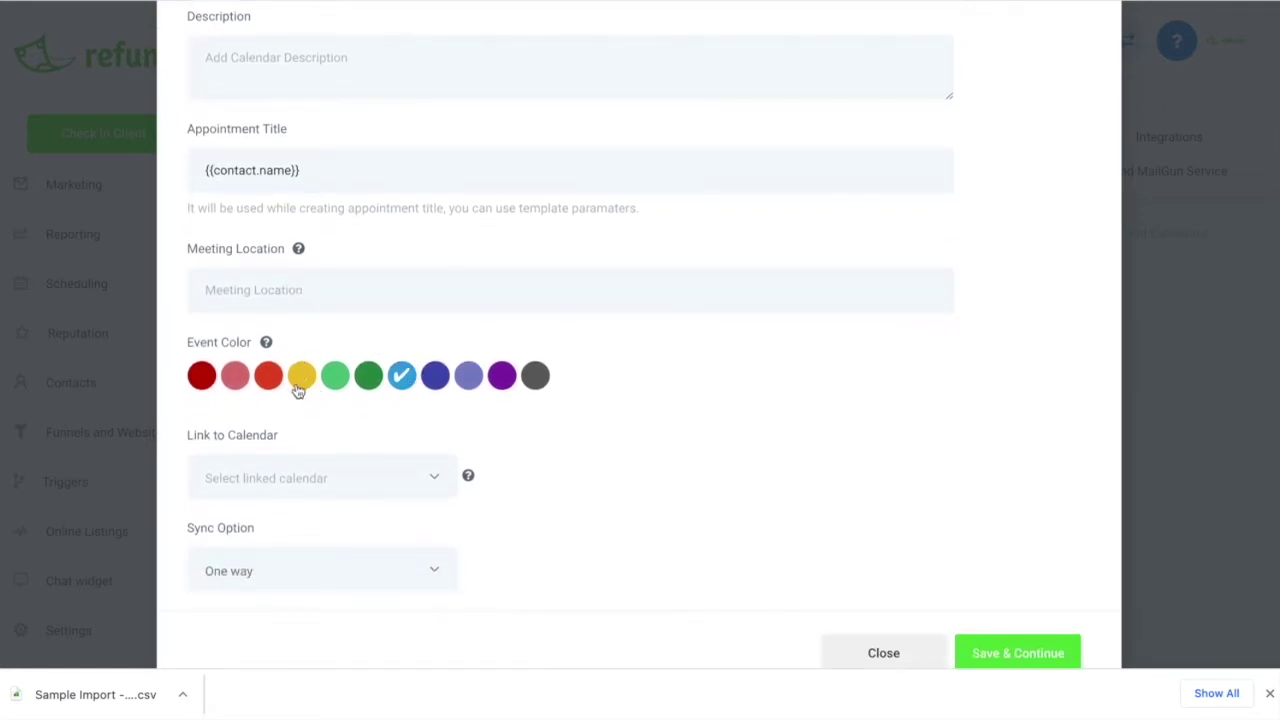
scroll(434, 397, "down", 1)
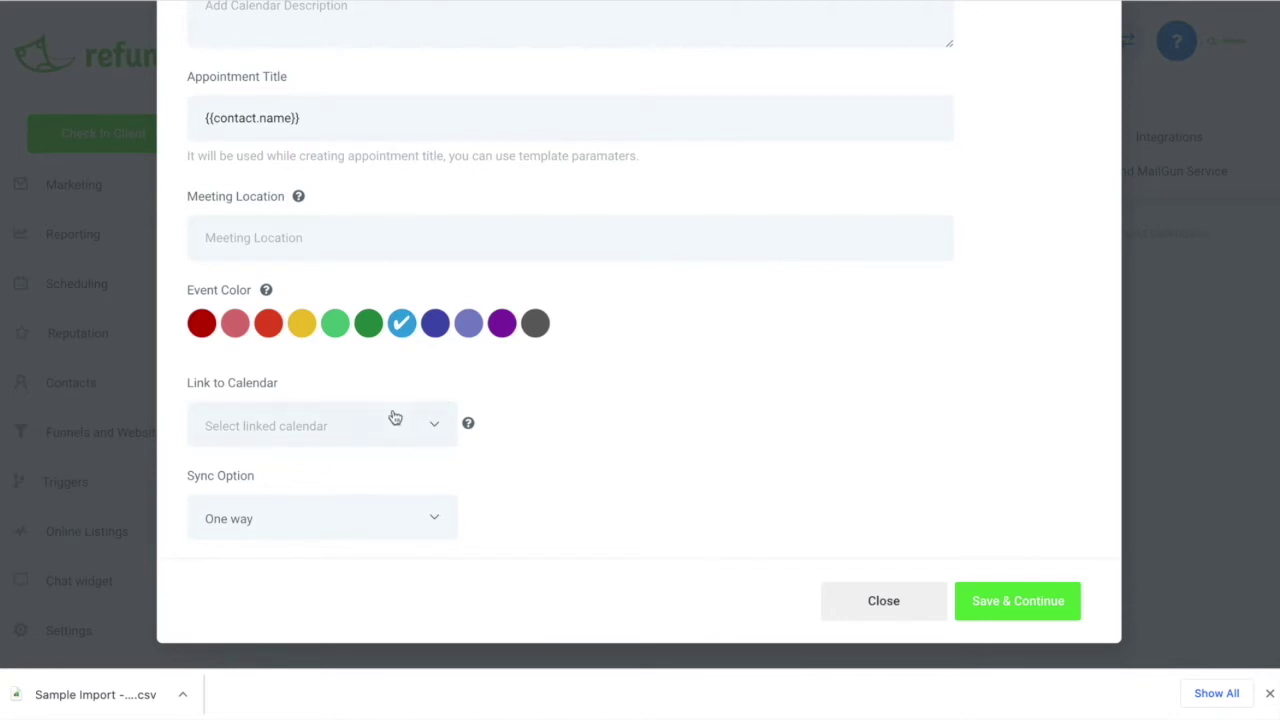
left_click(428, 428)
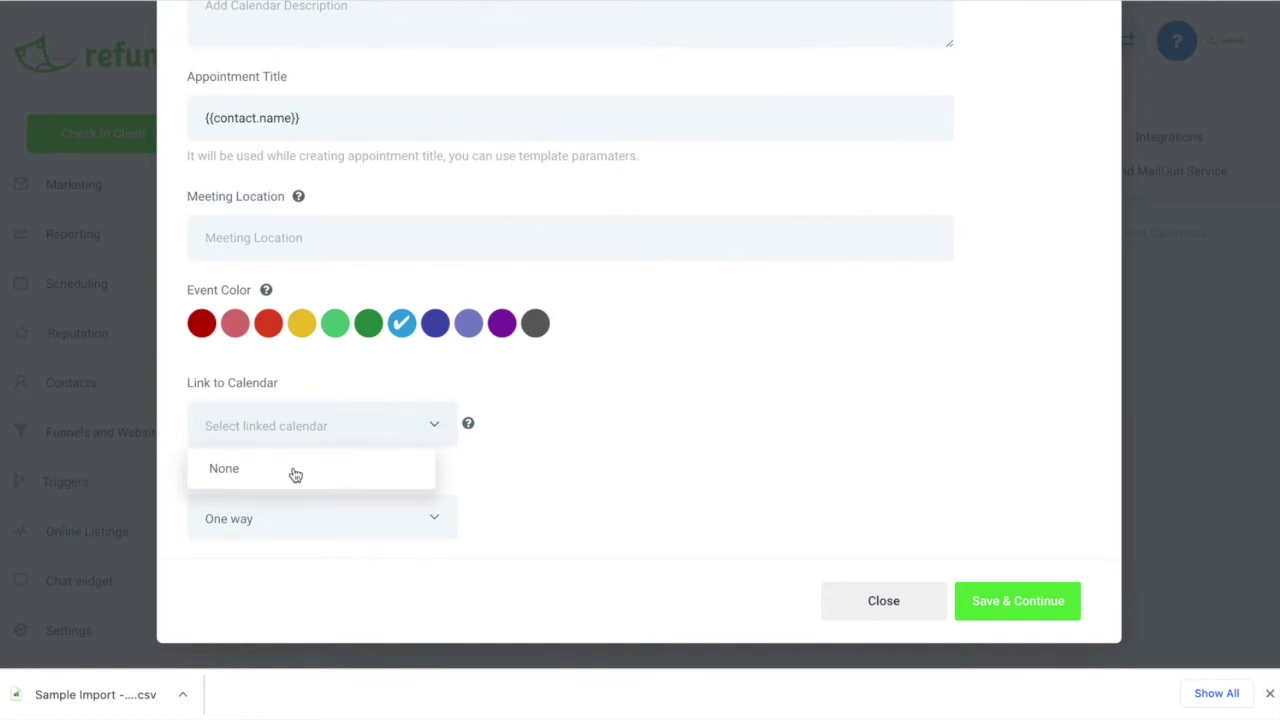
left_click(565, 376)
left_click(409, 514)
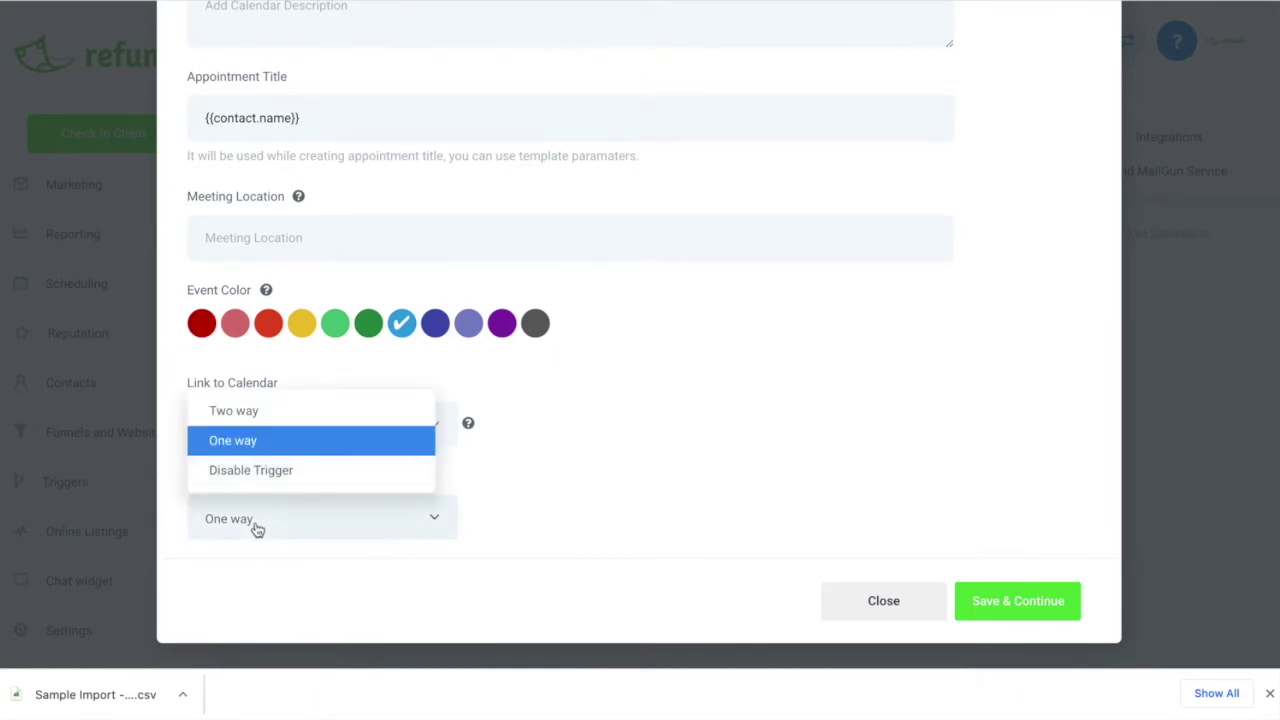
left_click(516, 456)
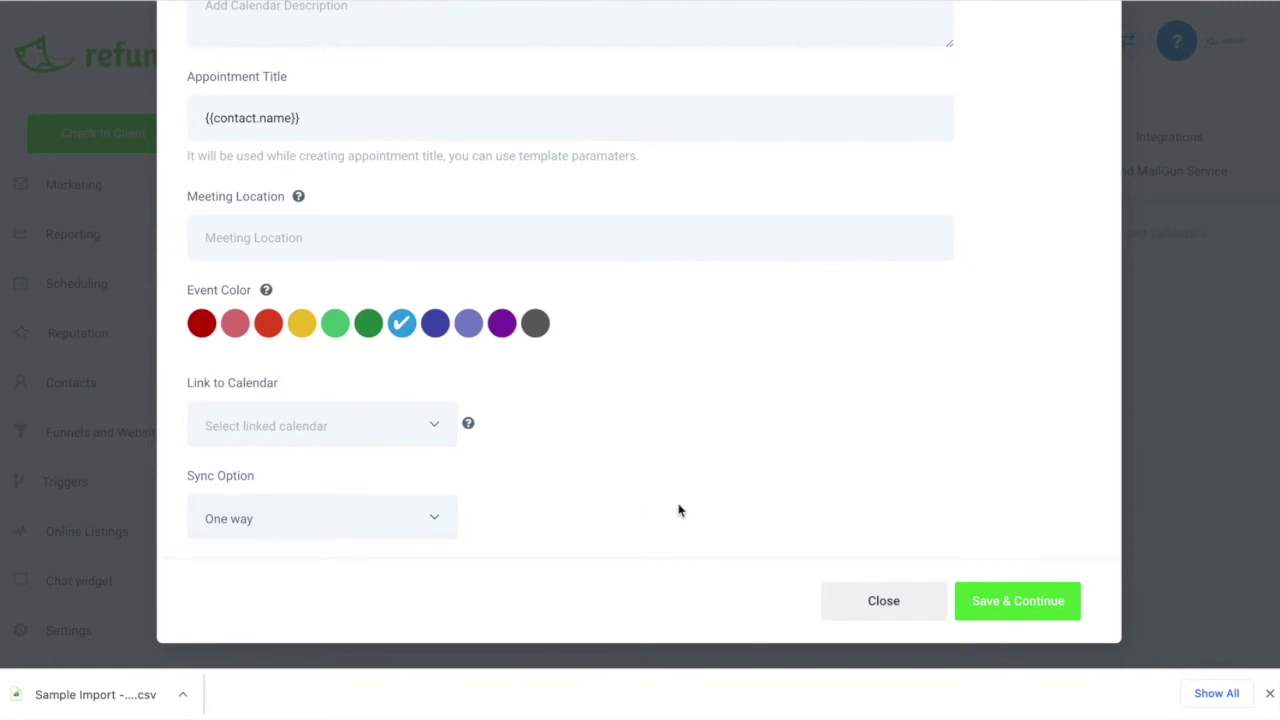
left_click(1013, 600)
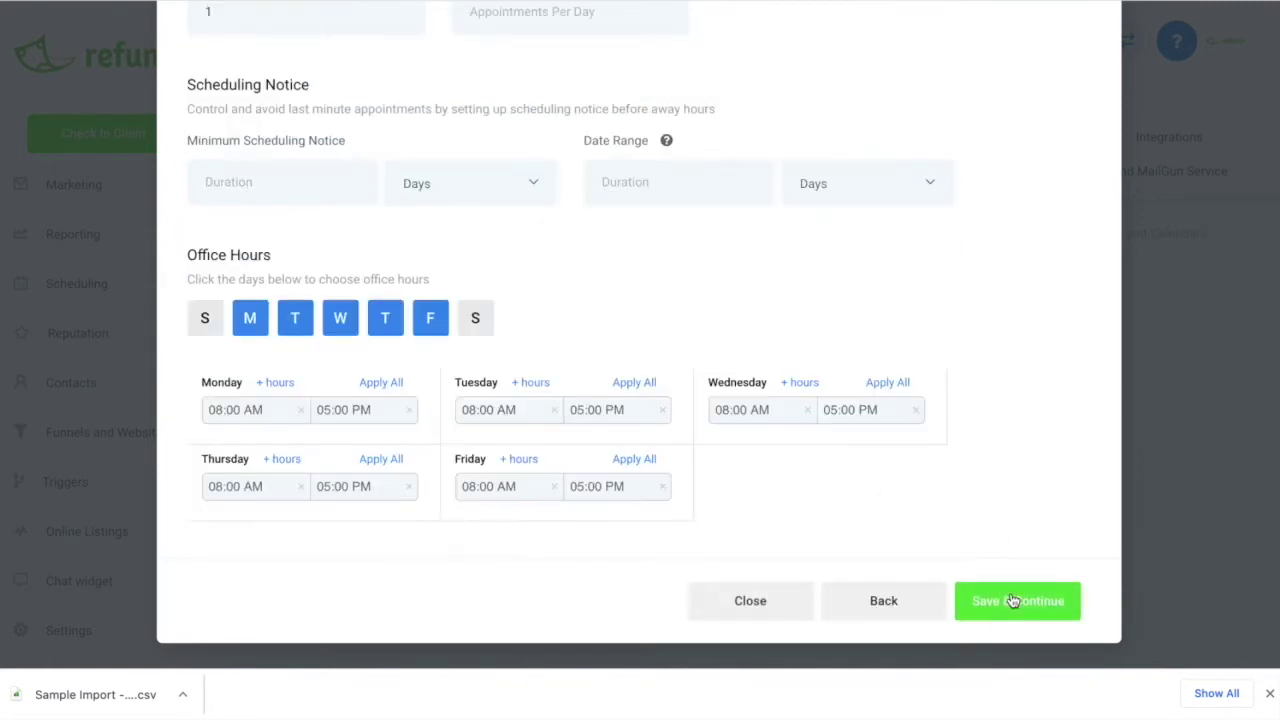
Review the availability settings, keeping the 30-minute slot duration
scroll(503, 315, "up", 5)
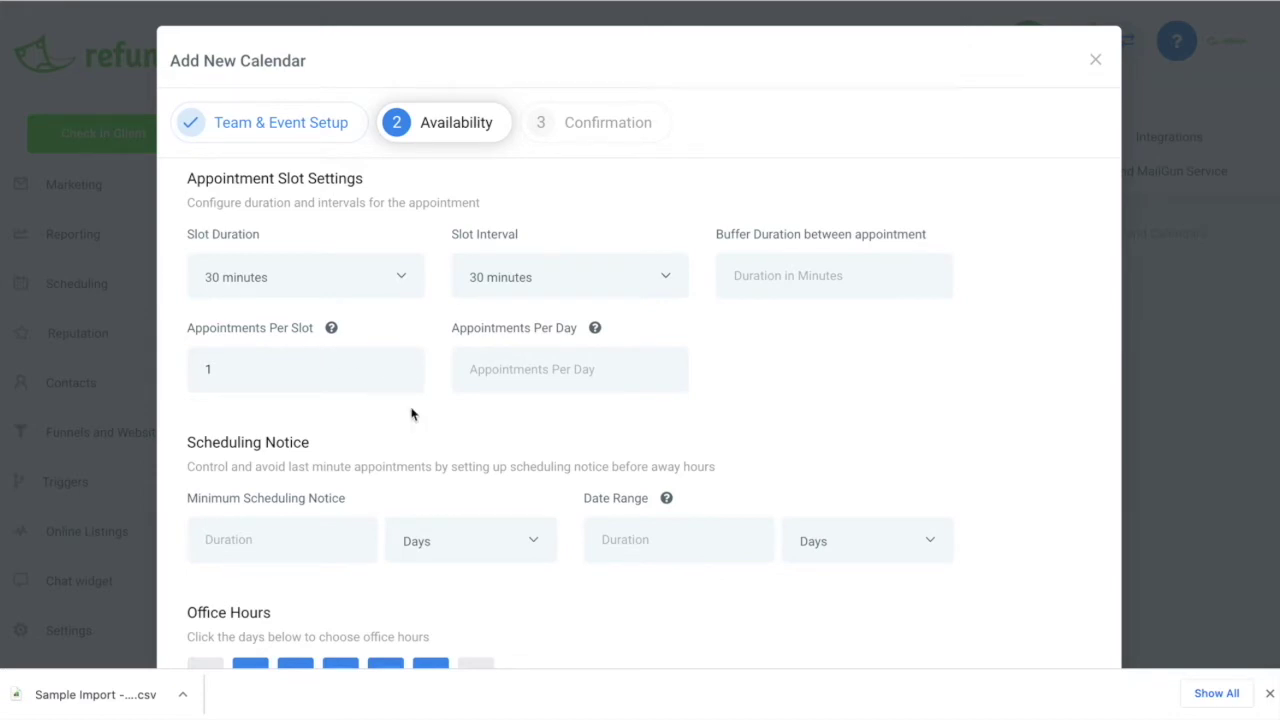
scroll(412, 412, "down", 1)
scroll(346, 409, "down", 1)
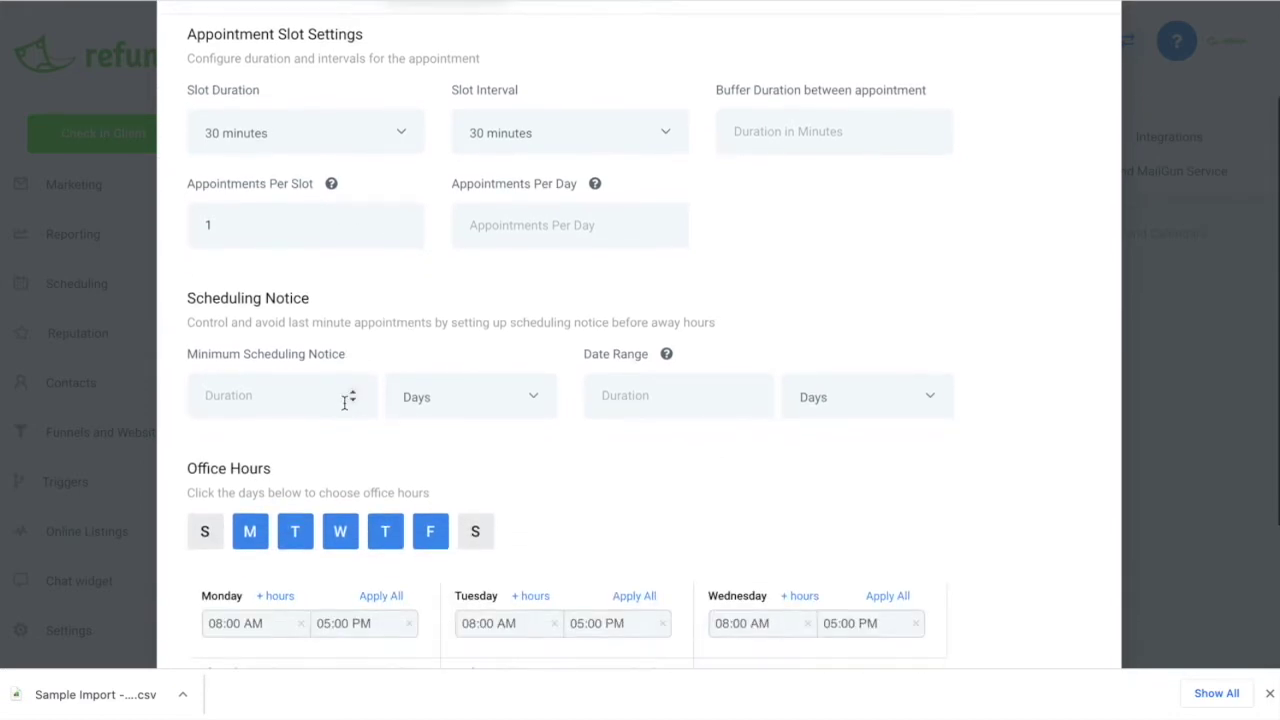
scroll(506, 402, "down", 3)
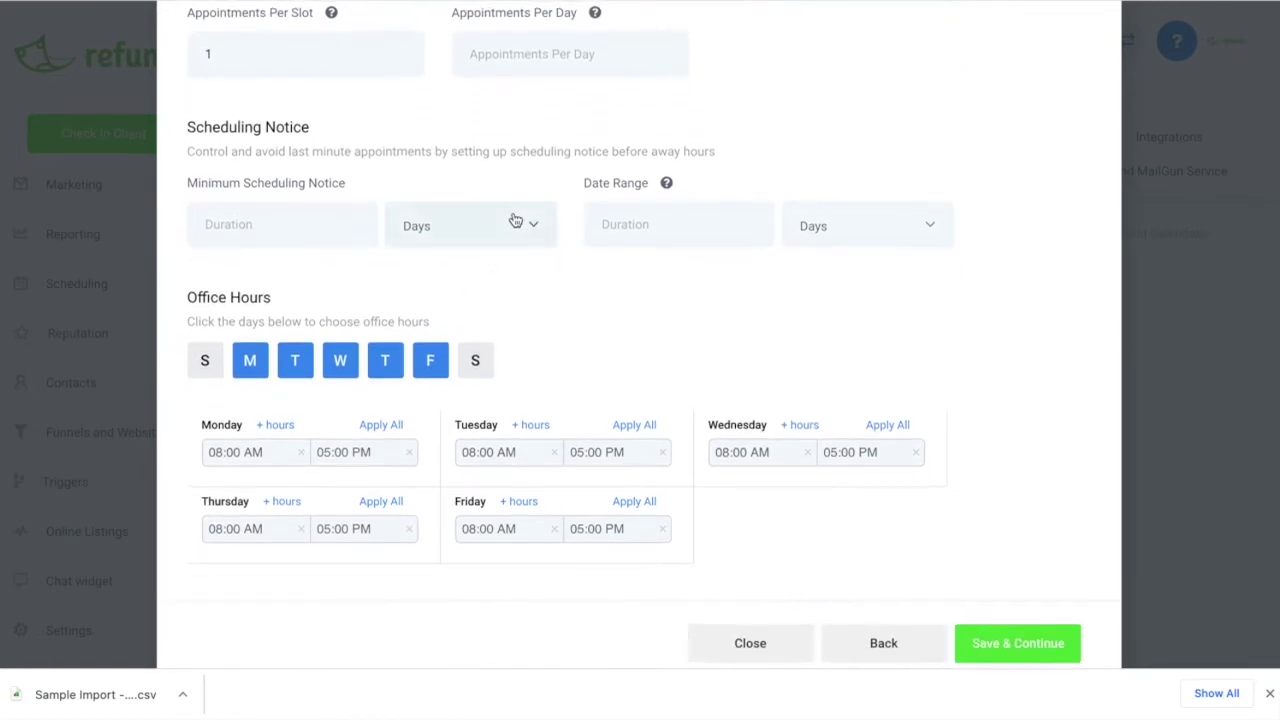
scroll(515, 220, "up", 2)
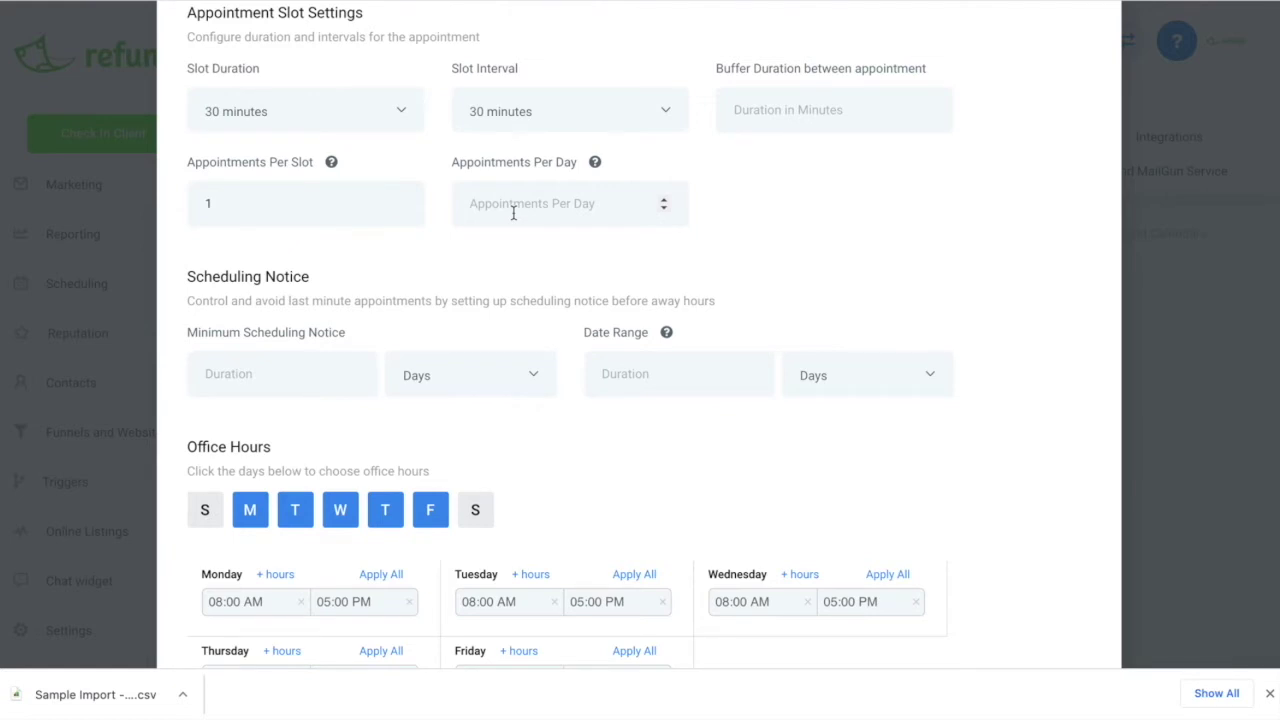
left_click(334, 111)
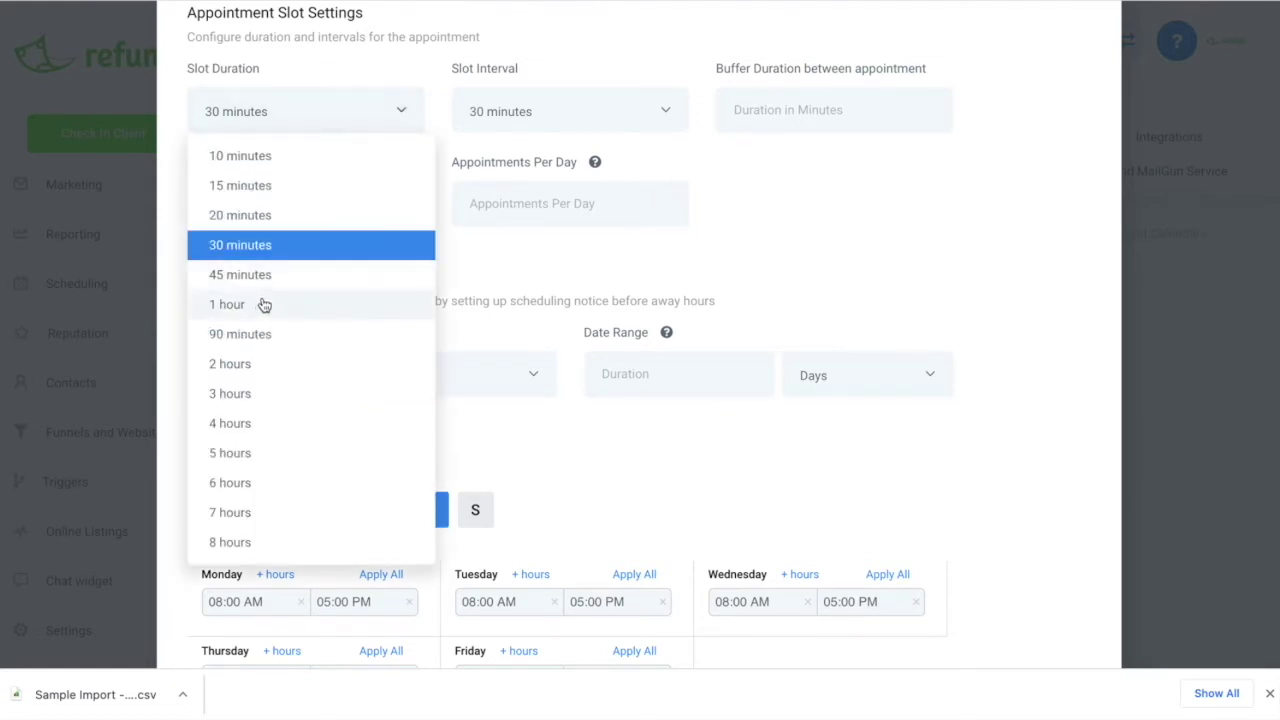
left_click(430, 76)
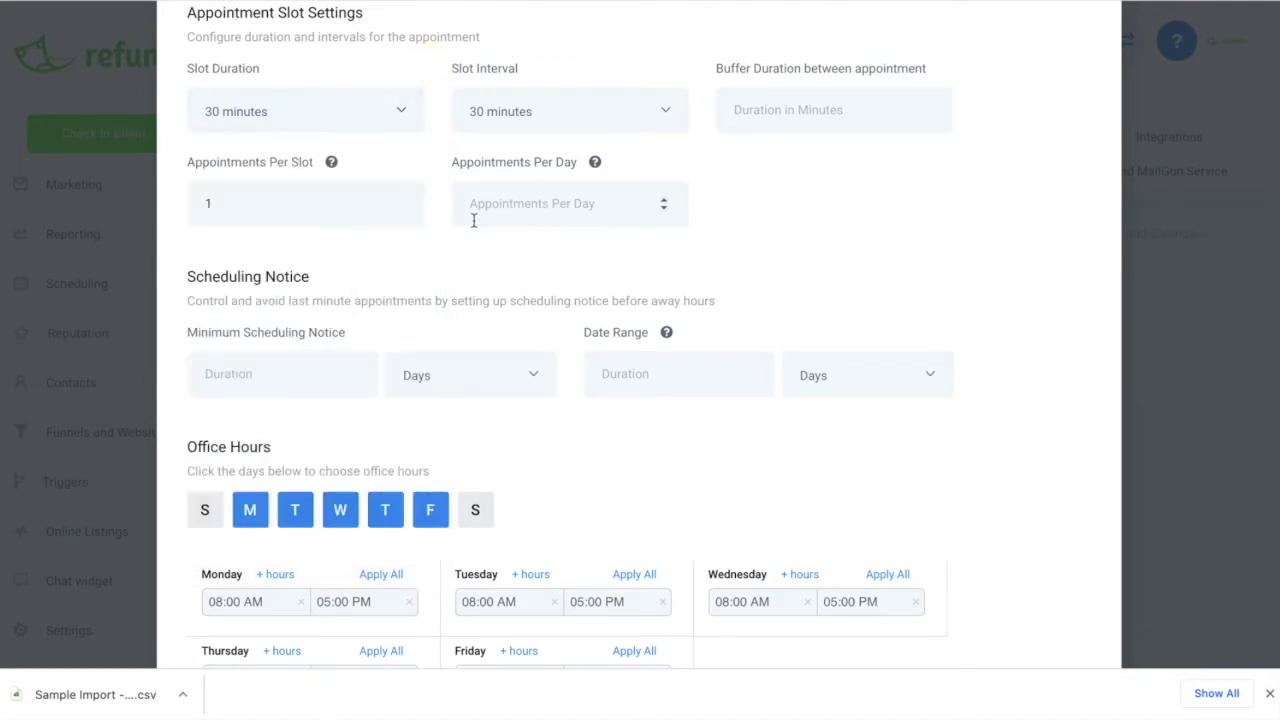
scroll(557, 337, "down", 3)
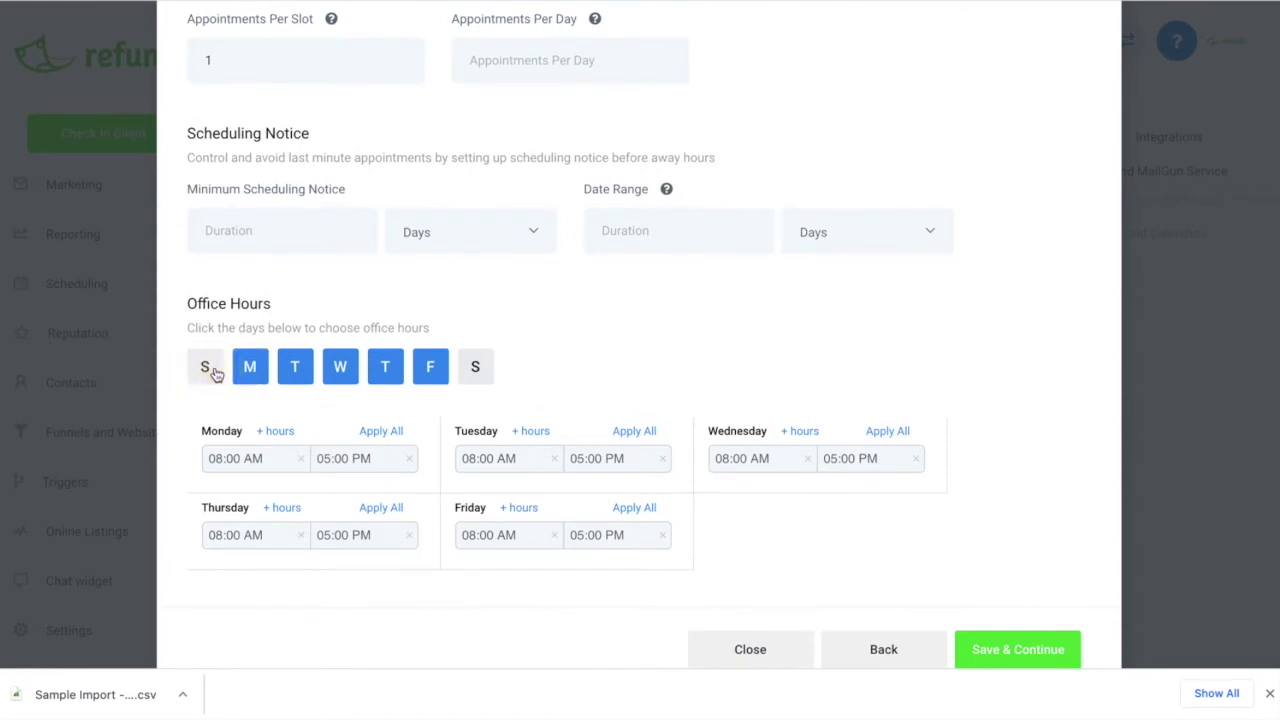
Add Saturday to the office hours at 08:00 AM–05:00 PM, leaving Sunday off and Monday unchanged
left_click(207, 368)
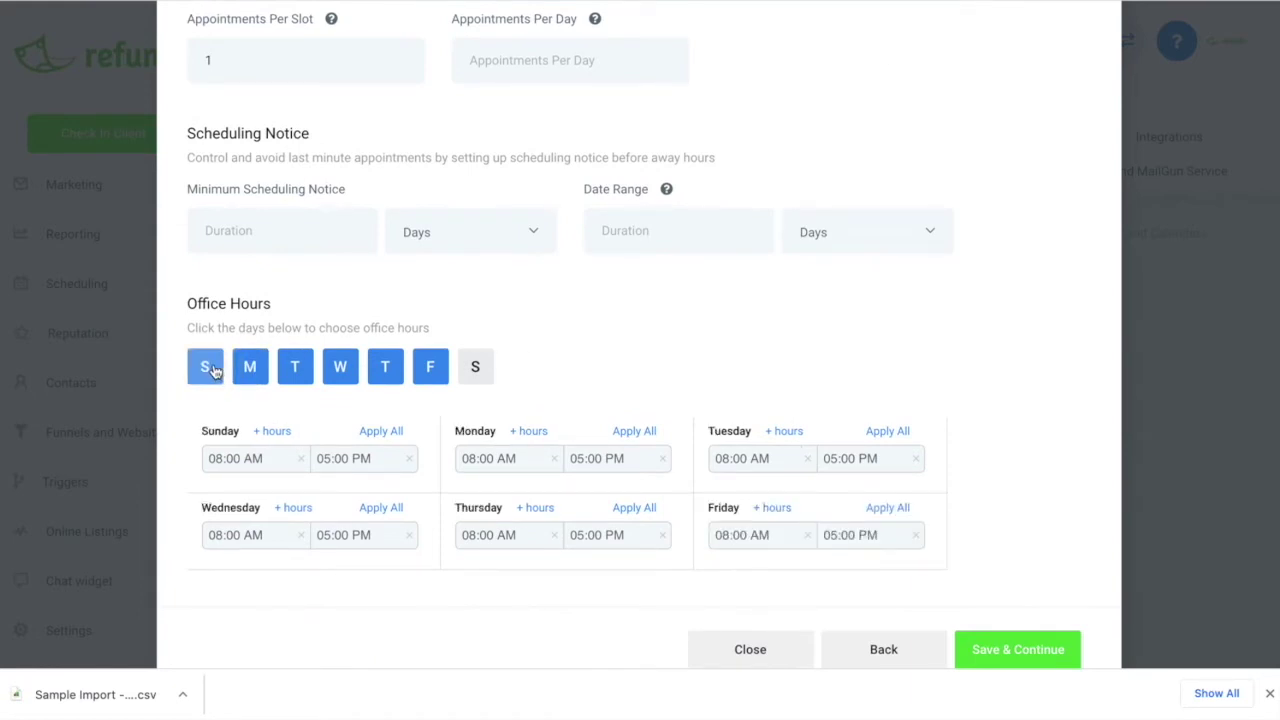
left_click(207, 368)
left_click(477, 370)
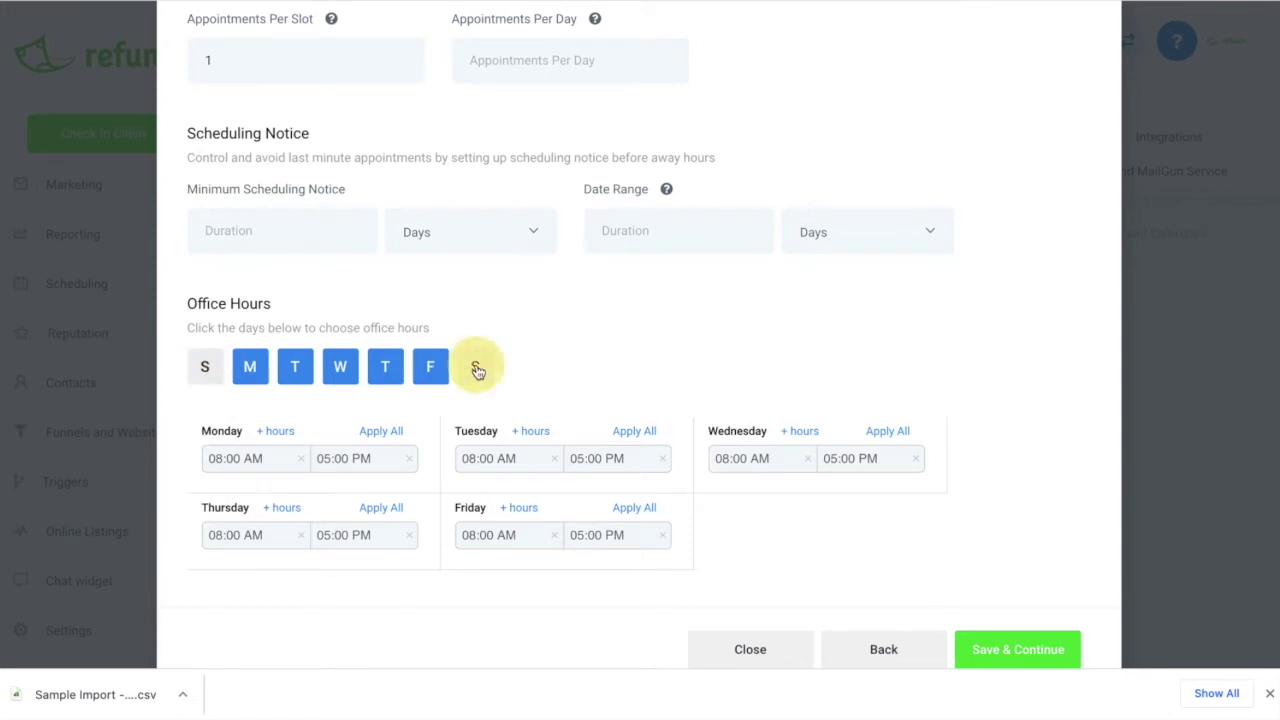
left_click(249, 459)
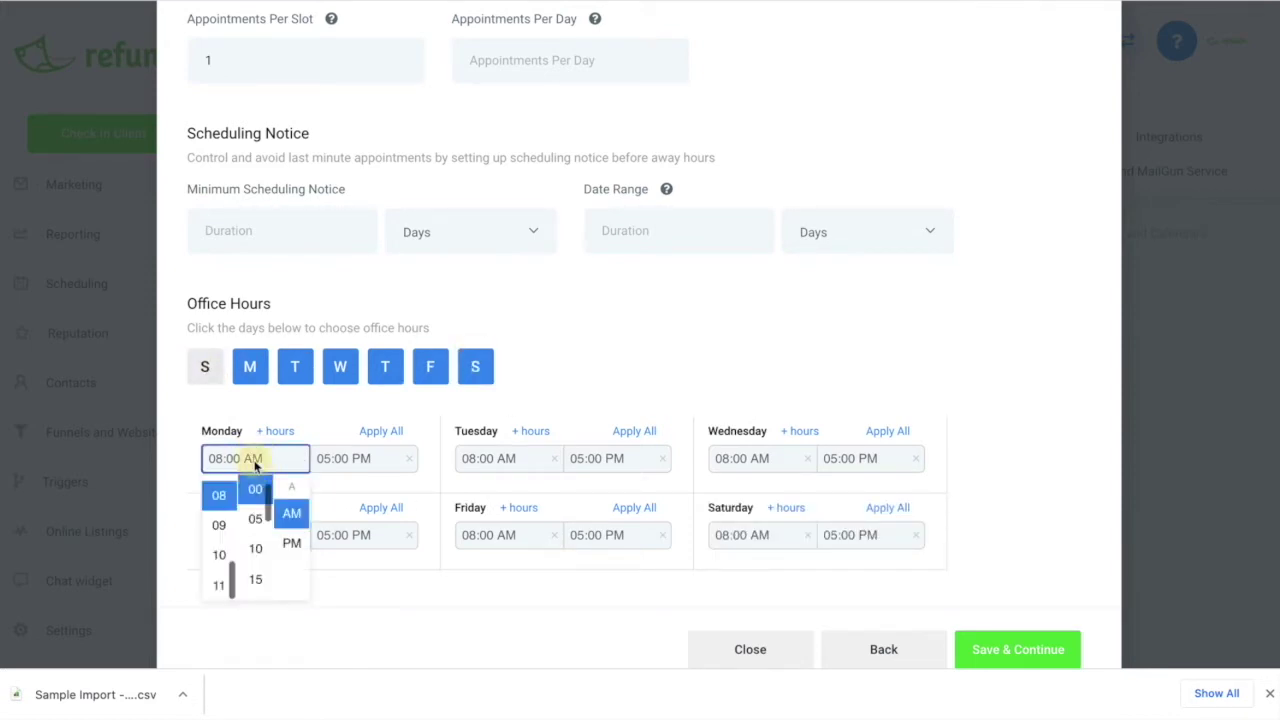
left_click(309, 418)
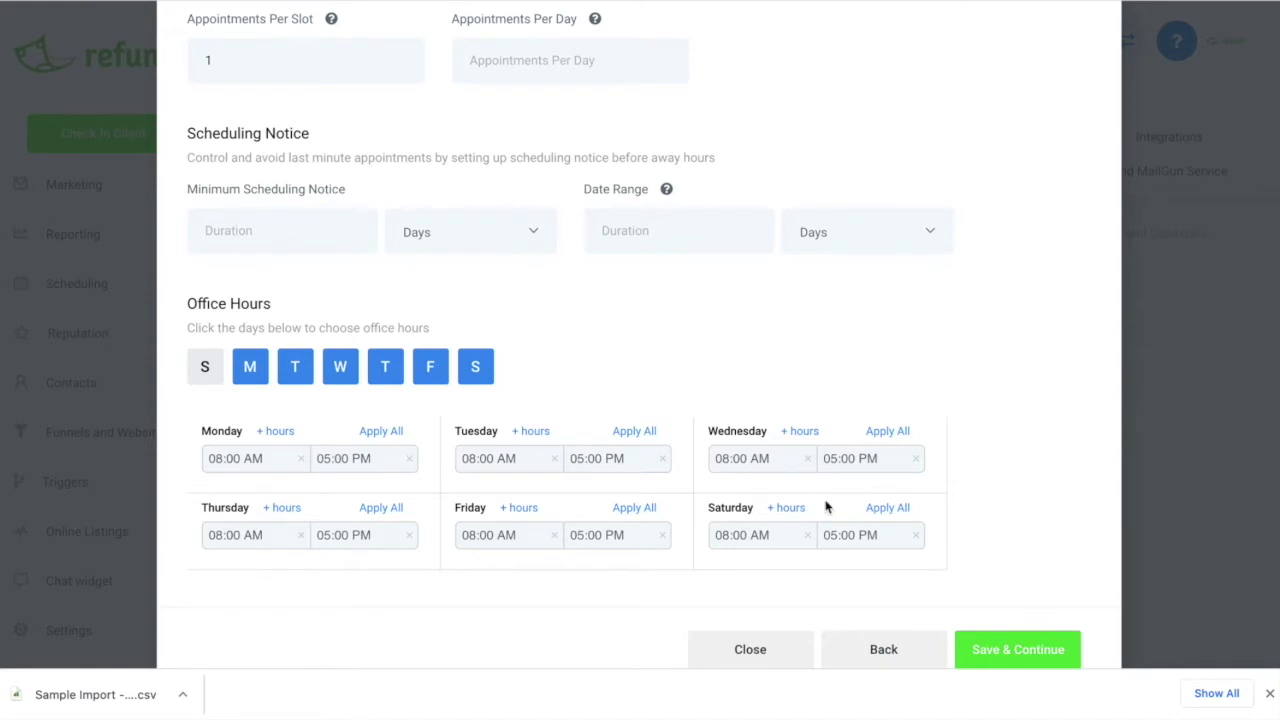
scroll(910, 451, "down", 2)
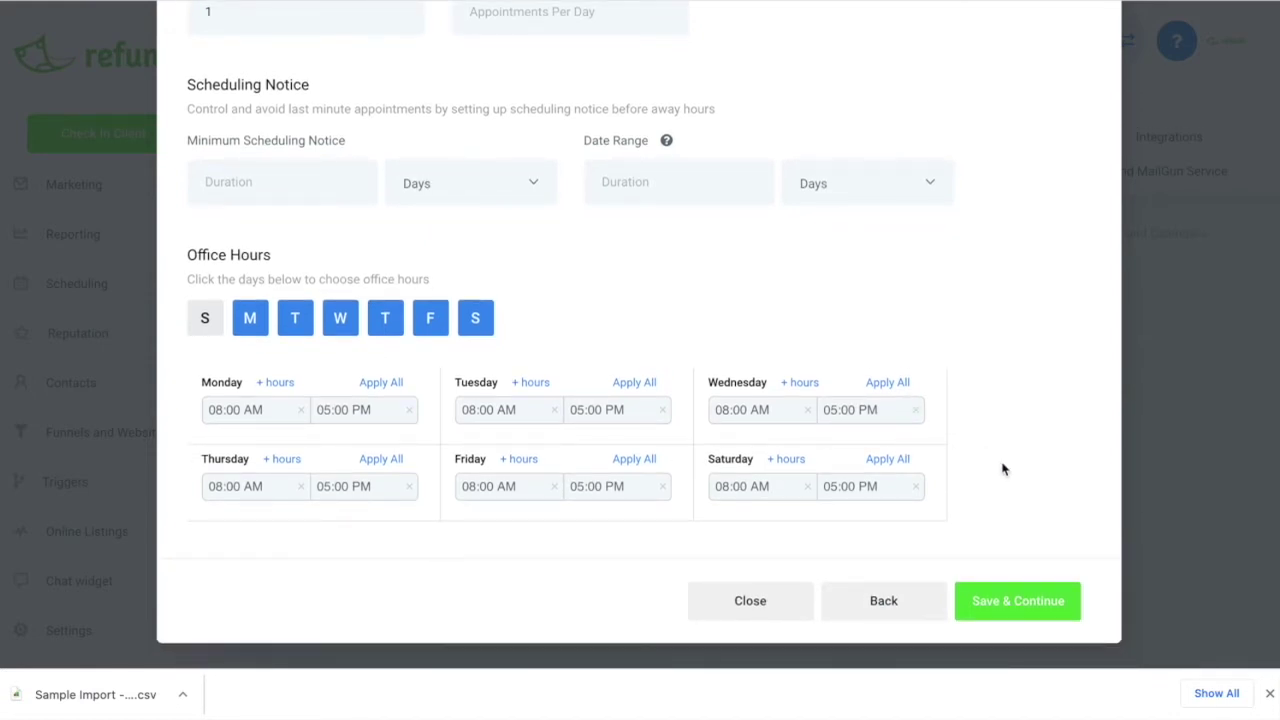
Save availability, keep the Custom Thank You Message confirmation, and complete the calendar
left_click(1016, 601)
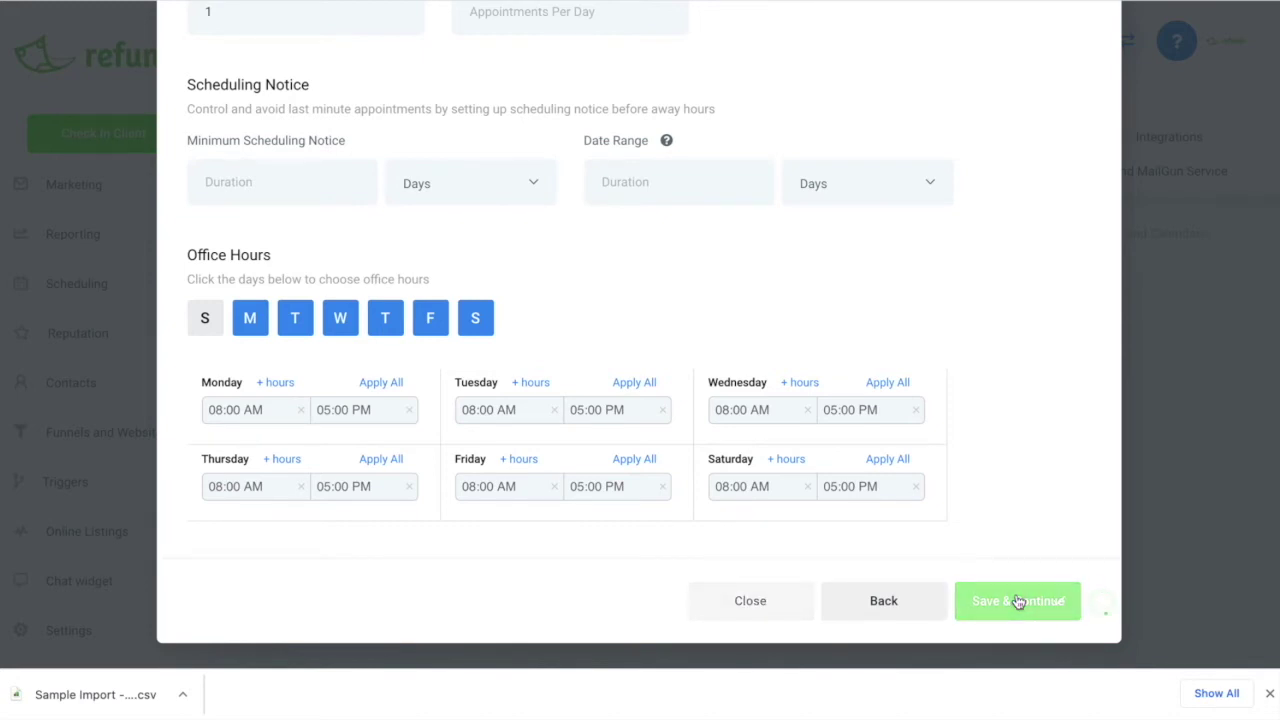
scroll(563, 277, "up", 3)
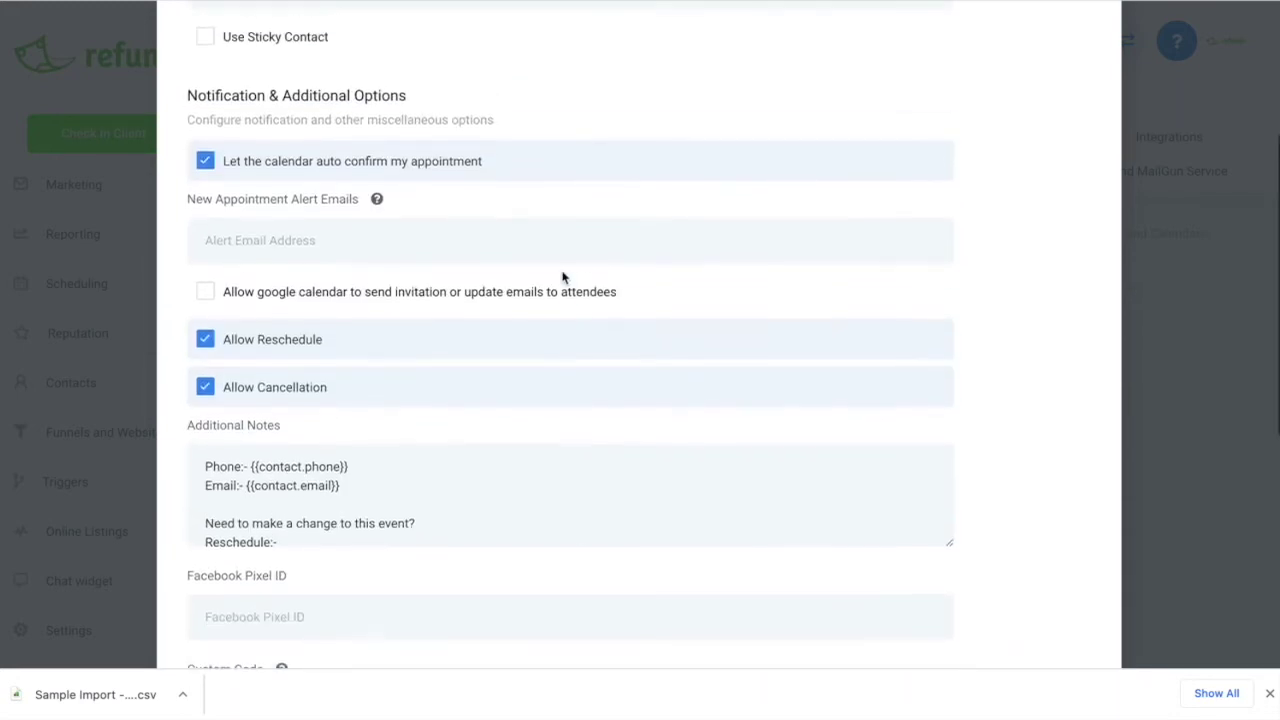
scroll(408, 262, "up", 2)
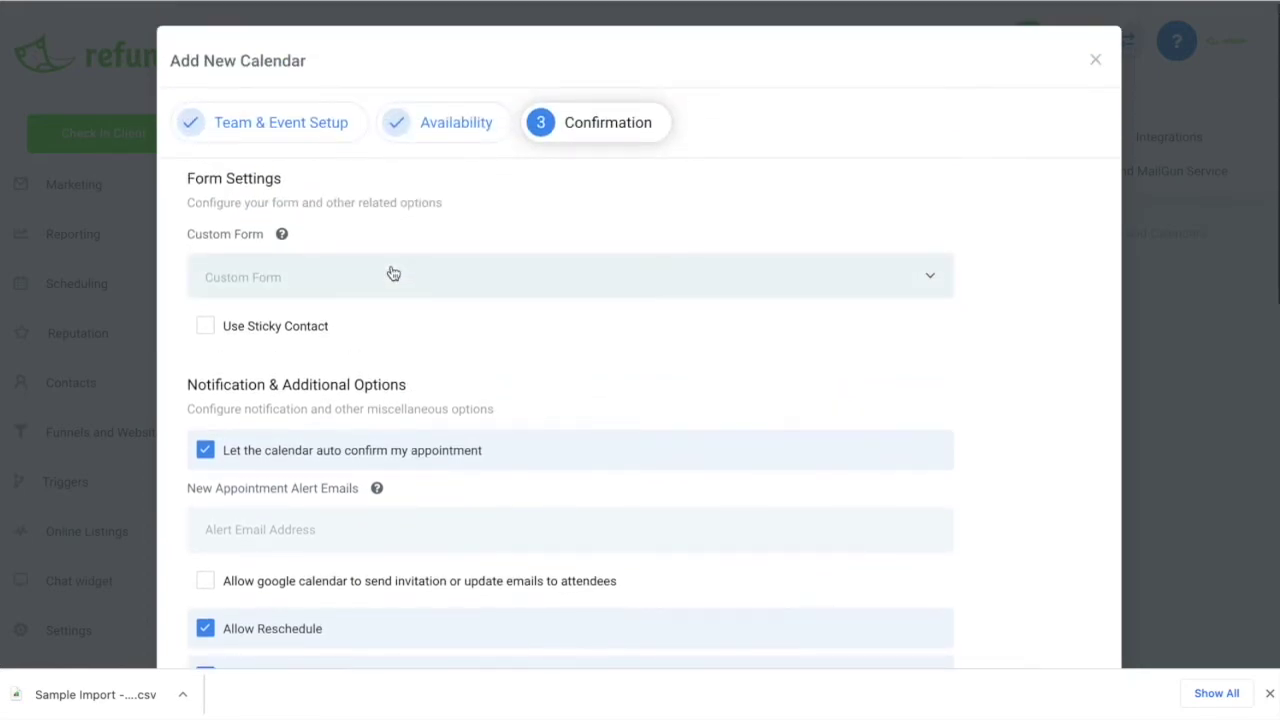
scroll(331, 281, "down", 5)
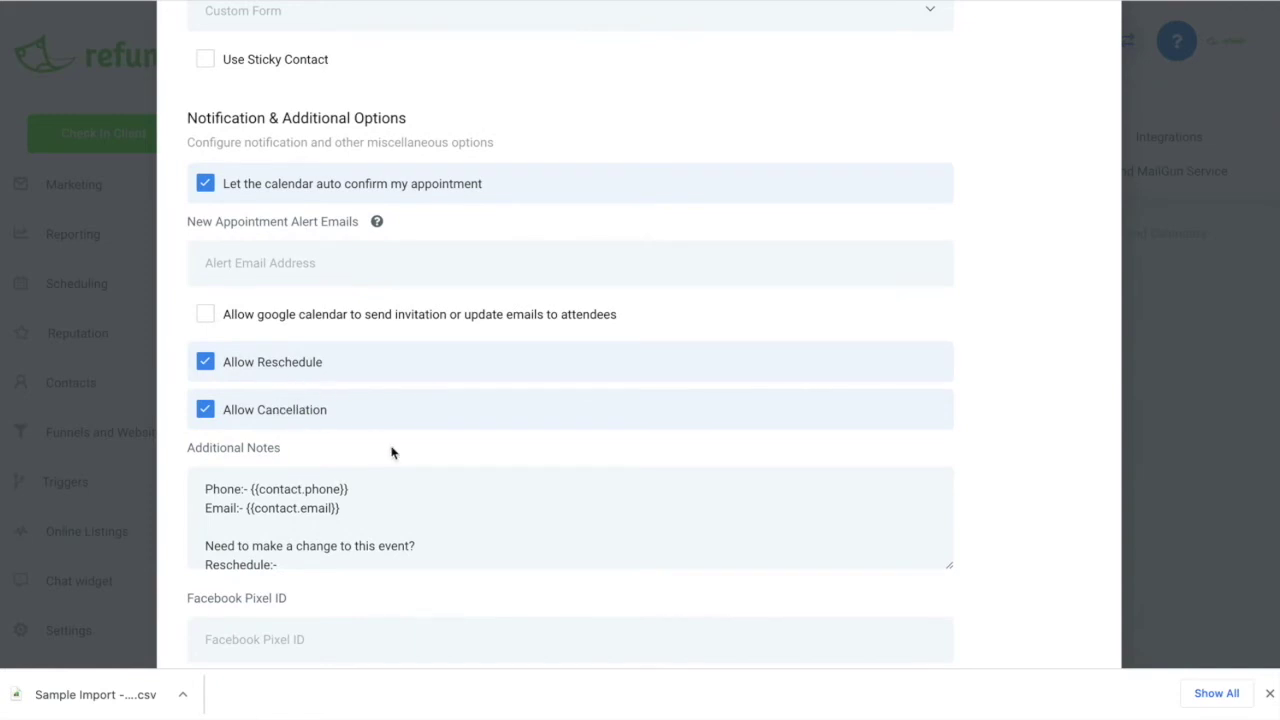
scroll(391, 446, "down", 3)
scroll(391, 446, "down", 2)
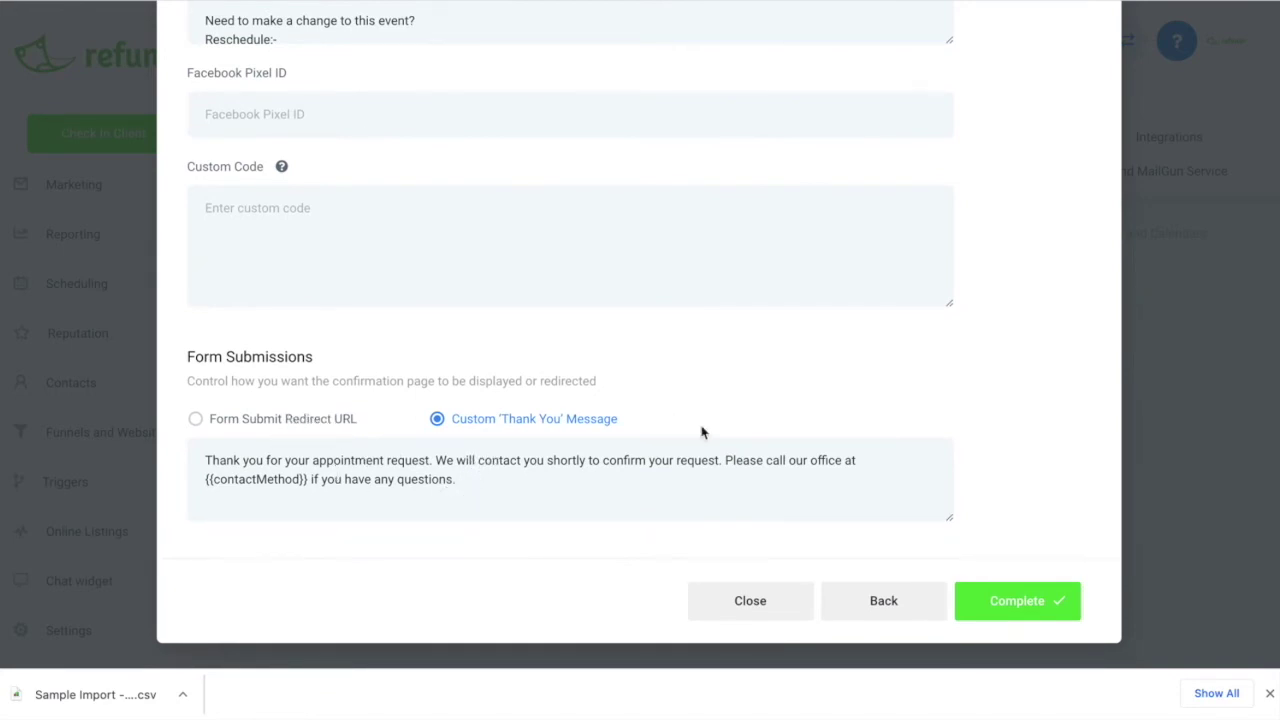
left_click(1016, 603)
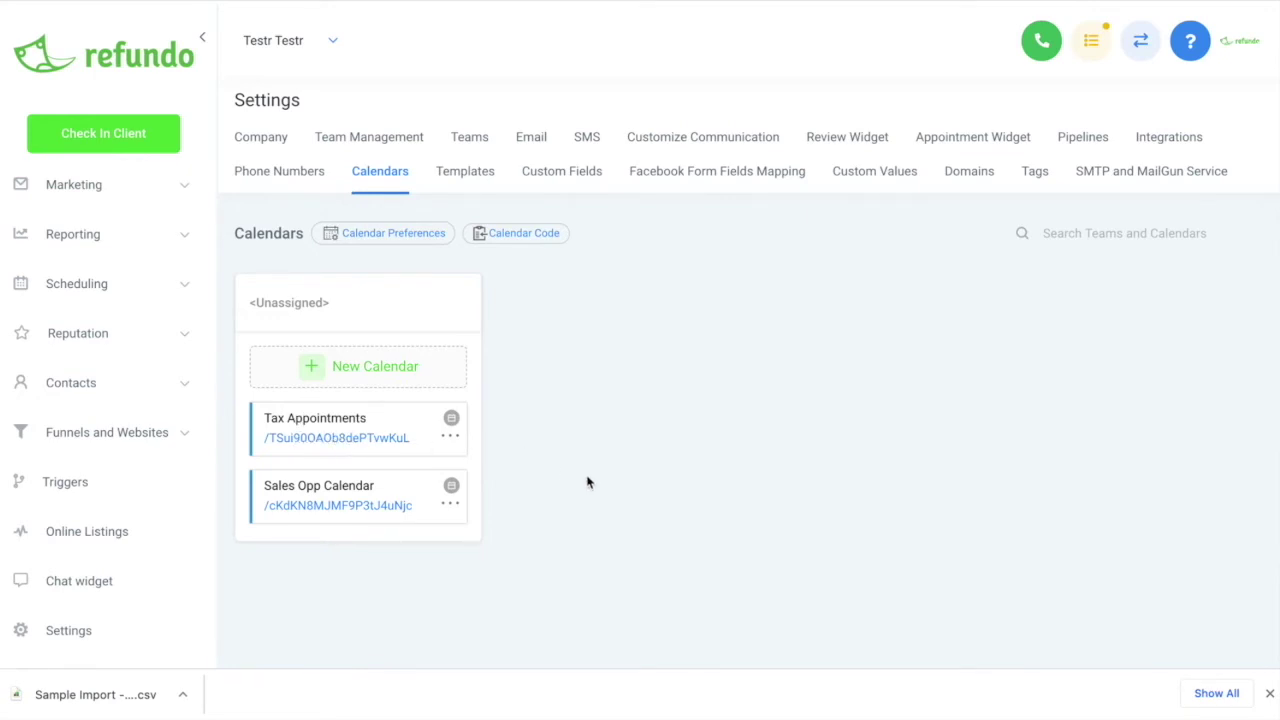
Open the Tax Appointments public booking page from the calendar list
left_click(340, 440)
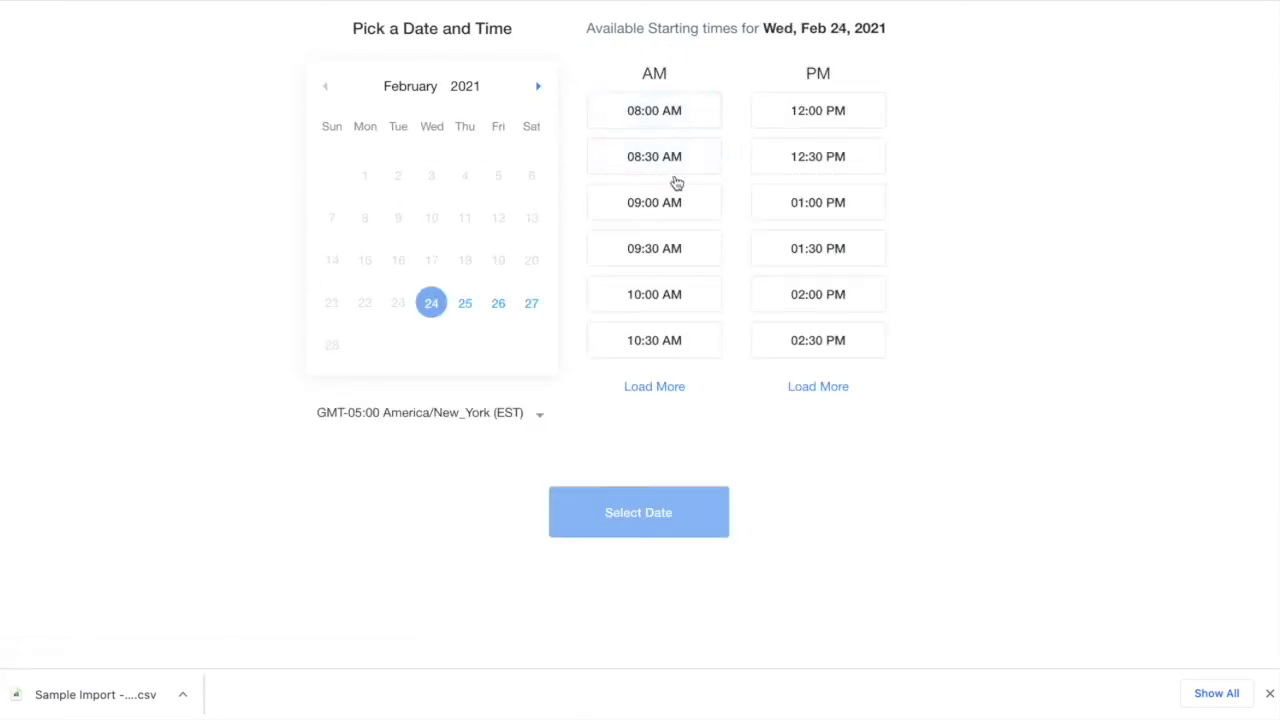
Choose the 01:30 PM slot on Sat, Feb 27, 2021 and confirm the date
left_click(657, 390)
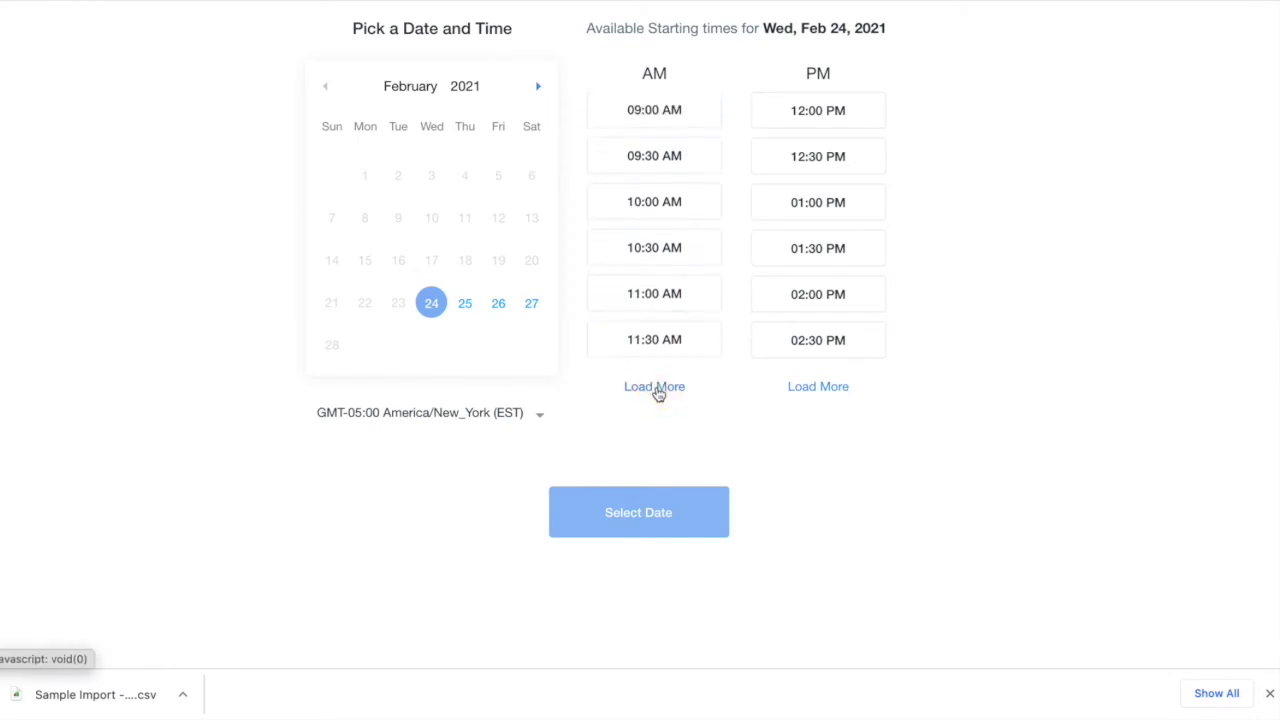
left_click(828, 390)
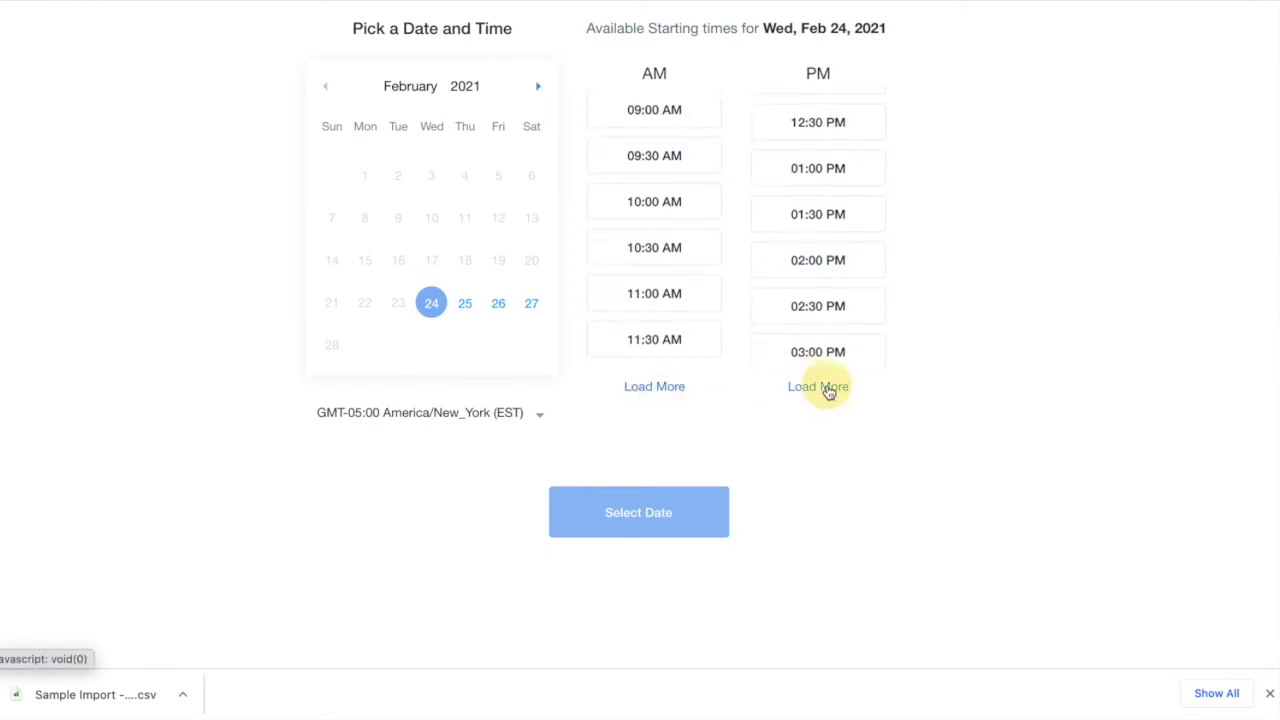
left_click(666, 296)
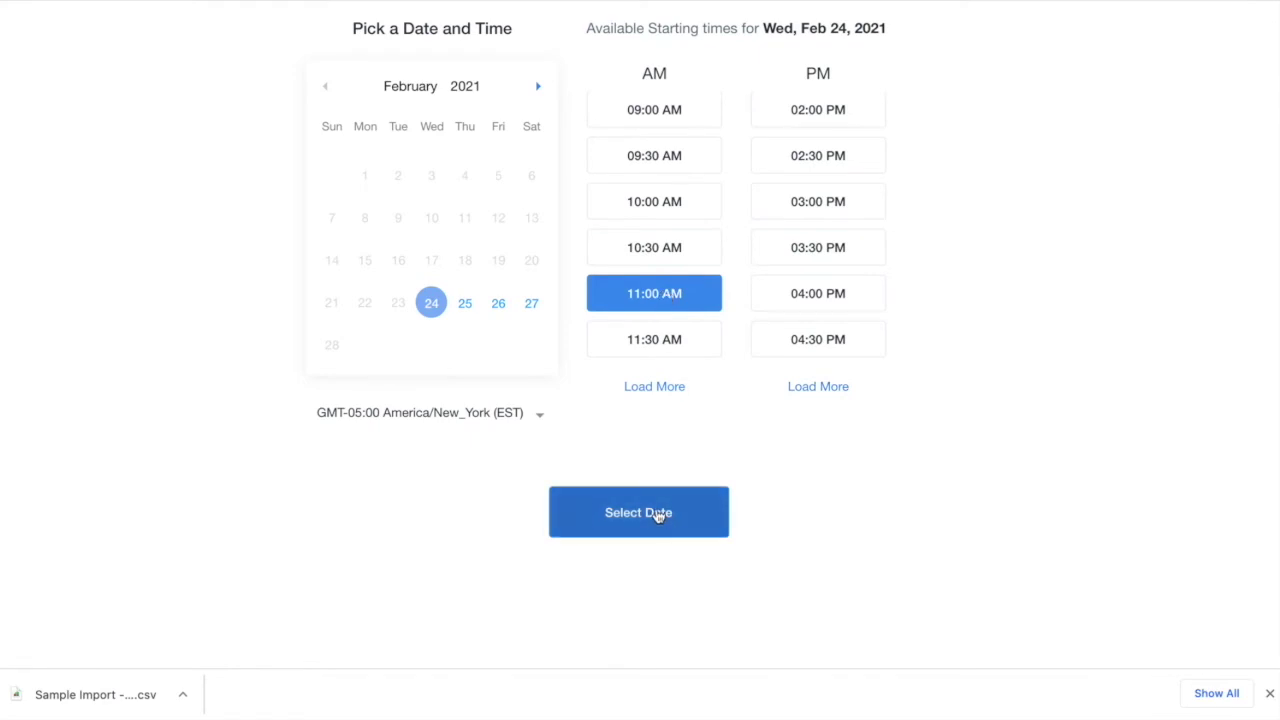
left_click(815, 294)
left_click(531, 303)
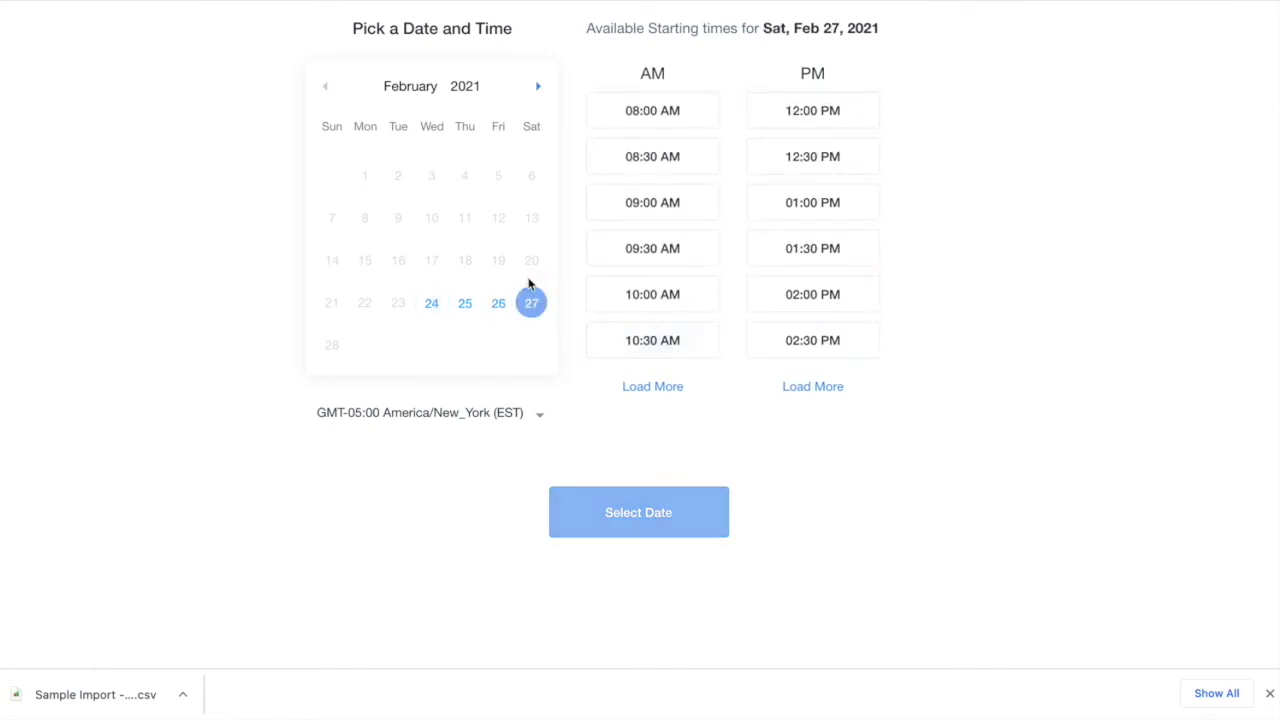
left_click(813, 249)
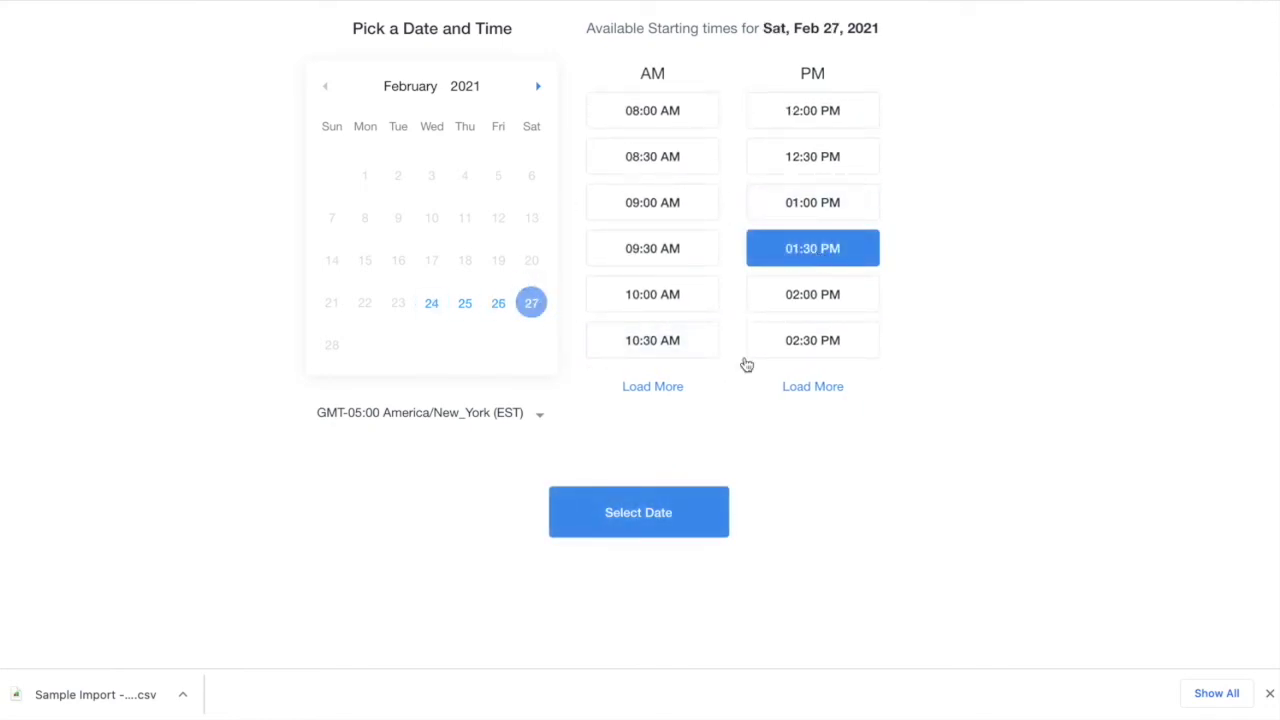
left_click(668, 512)
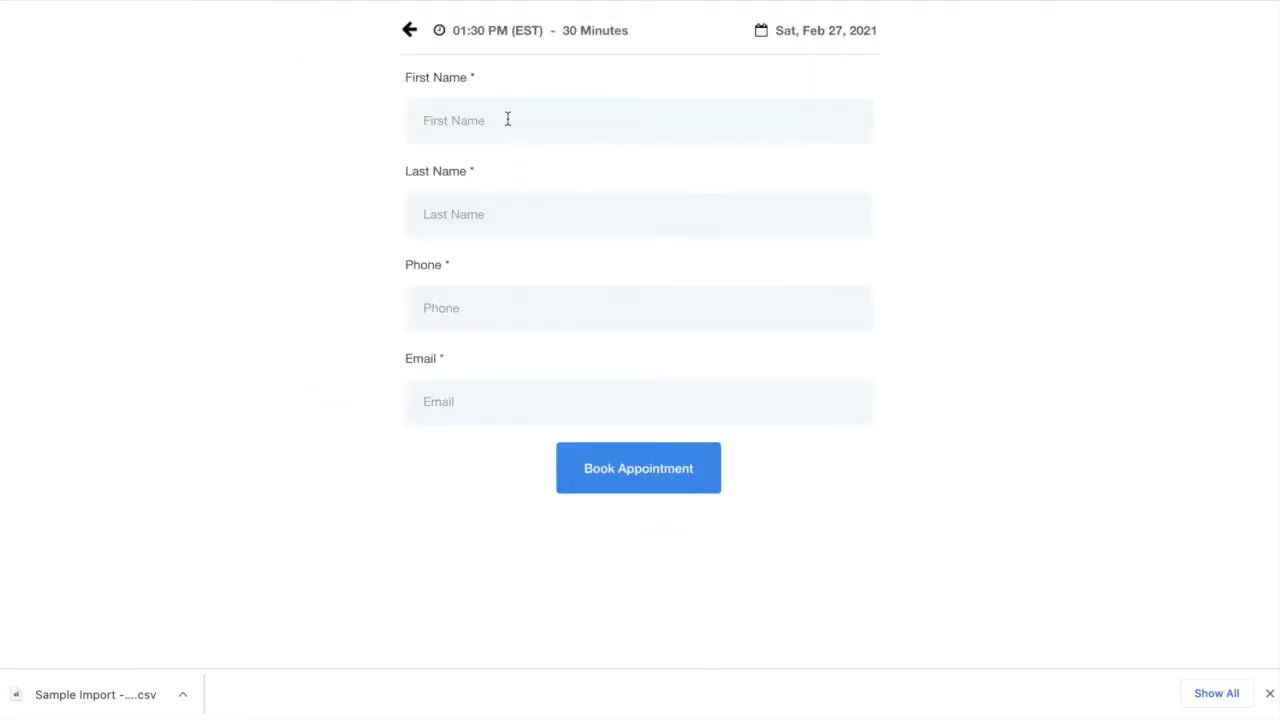
Enter the contact's first name, last name and corrected phone number
type("Karen")
left_click(509, 227)
type("Test")
left_click(506, 309)
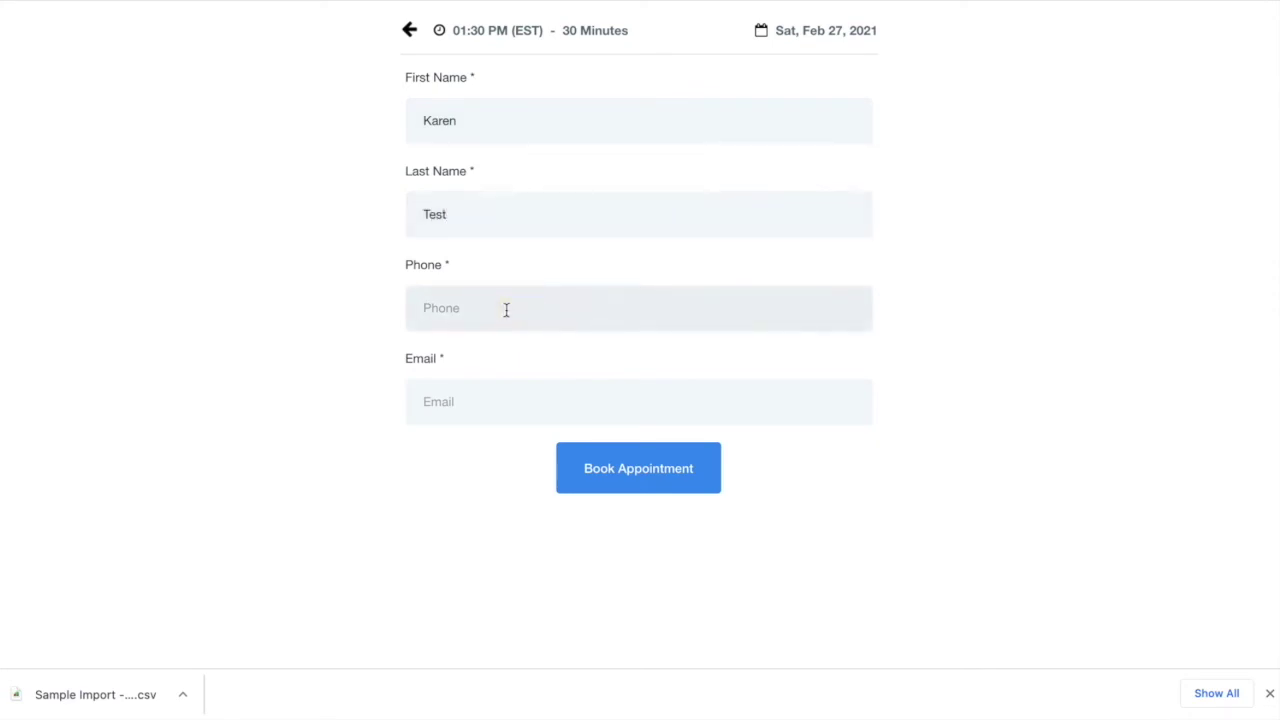
left_click(490, 408)
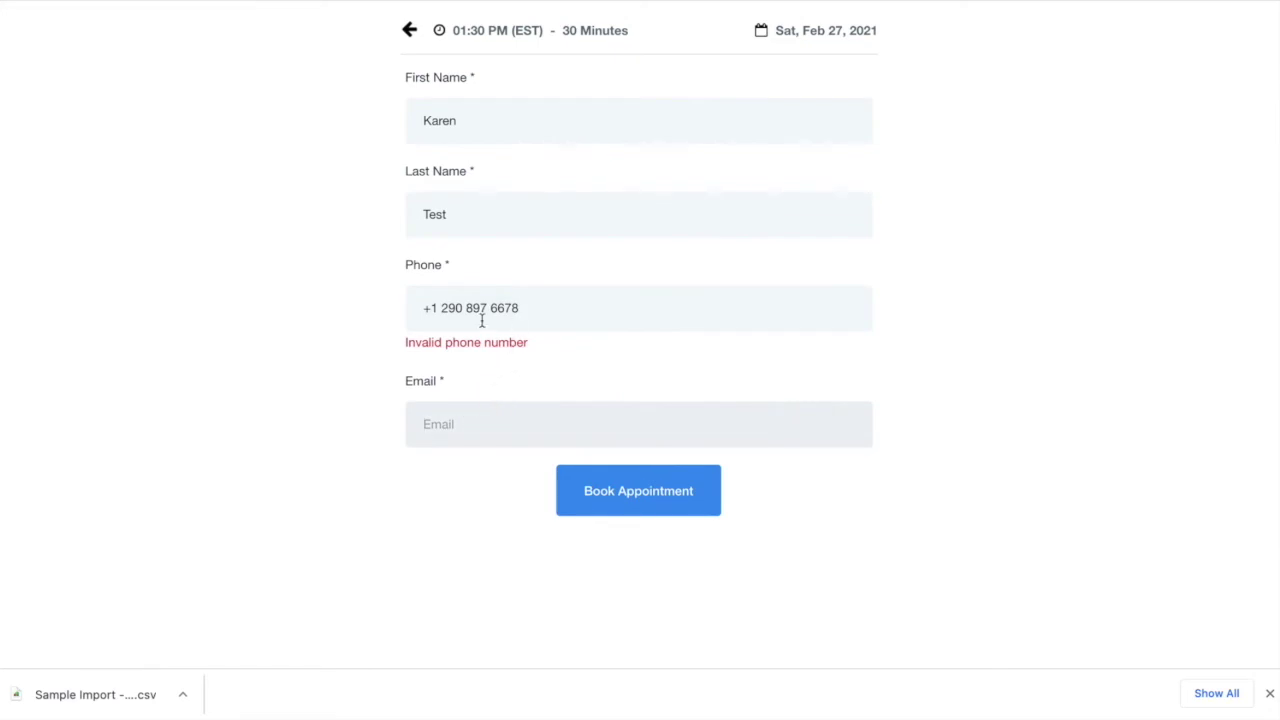
left_click(546, 311)
key("BackSpace")
key("BackSpace")
key("BackSpace")
key("BackSpace")
key("BackSpace")
key("BackSpace")
key("BackSpace")
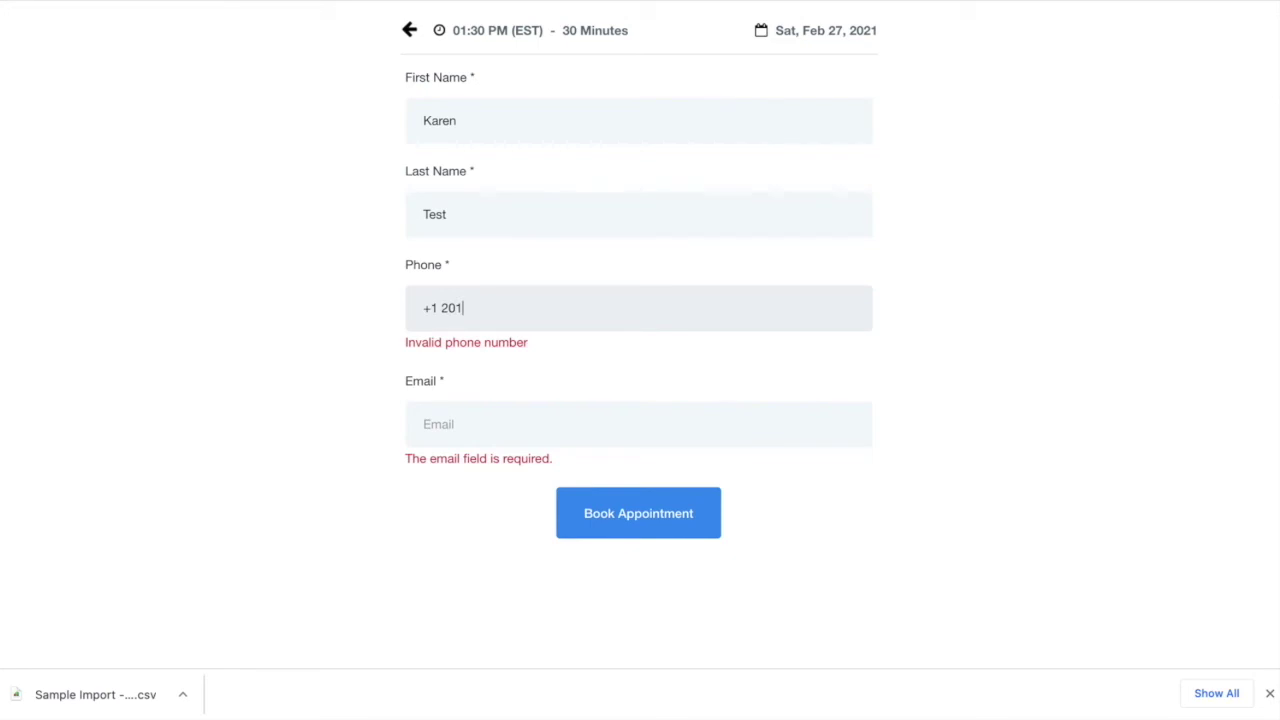
Fill in the contact's e-mail address and book the appointment
left_click(536, 422)
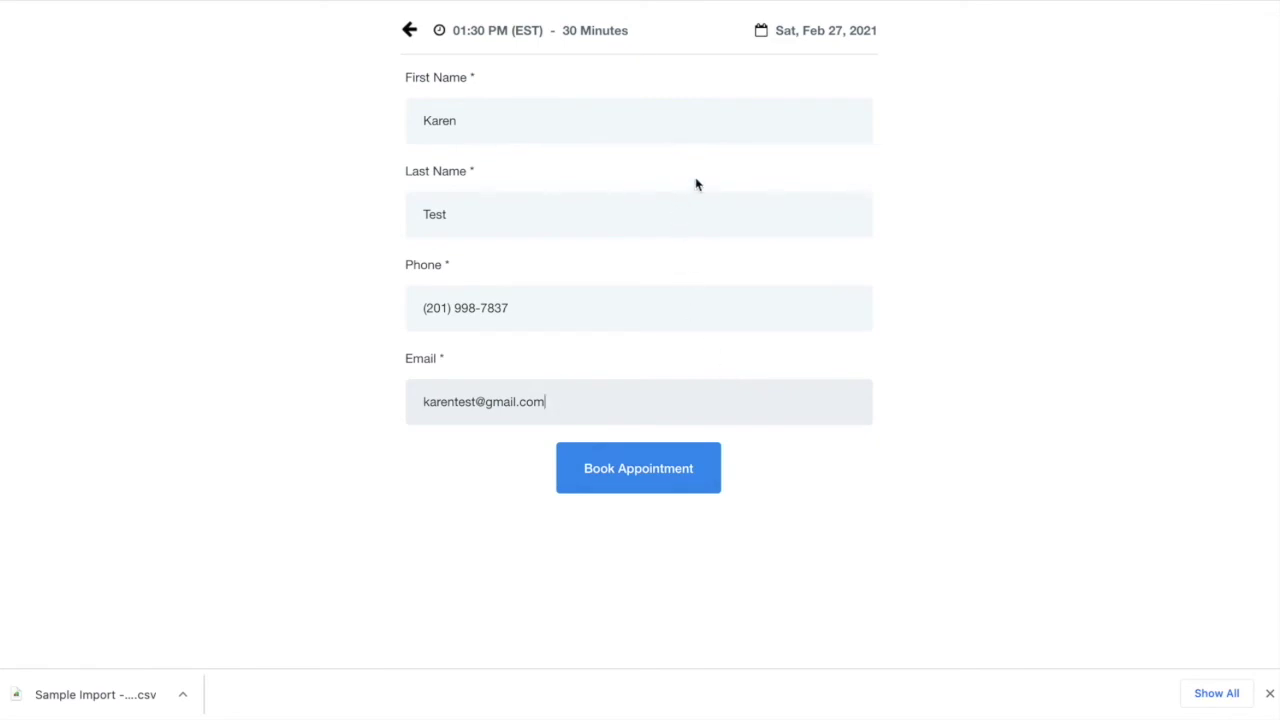
left_click(659, 476)
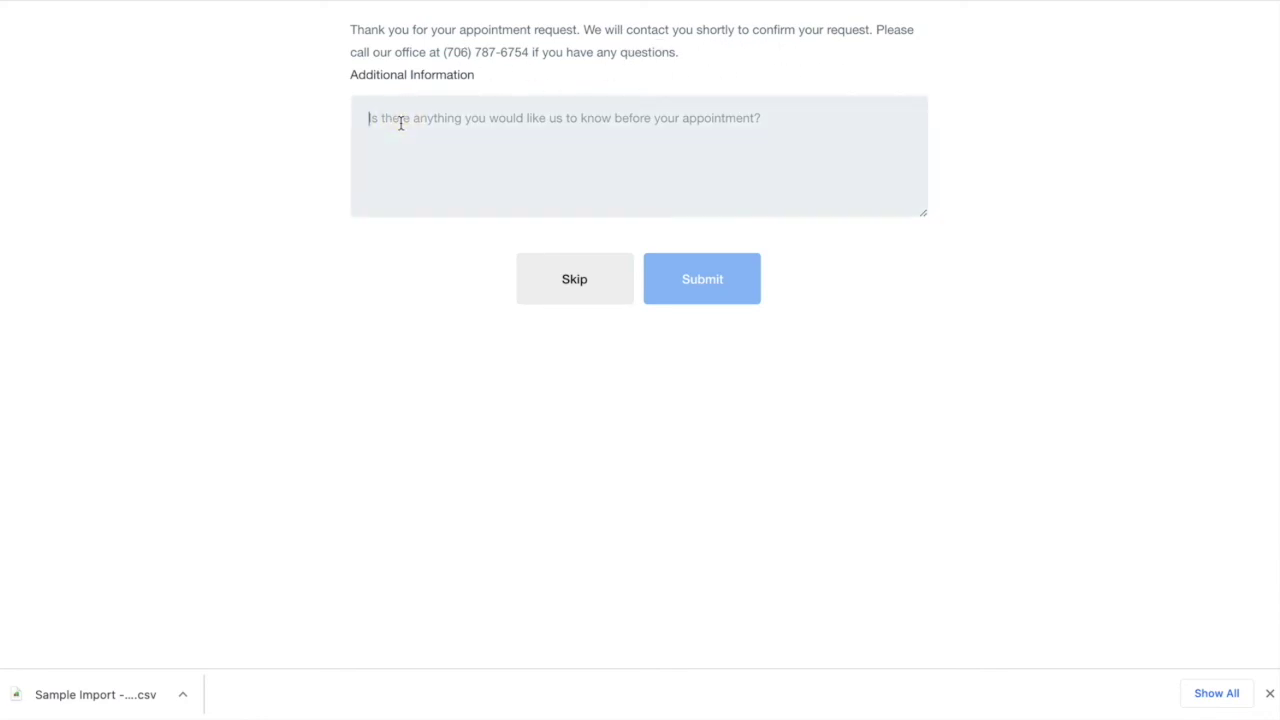
Submit the additional-information note 'No, thank you' and return to the calendars settings tab
type("No, thank you so much.")
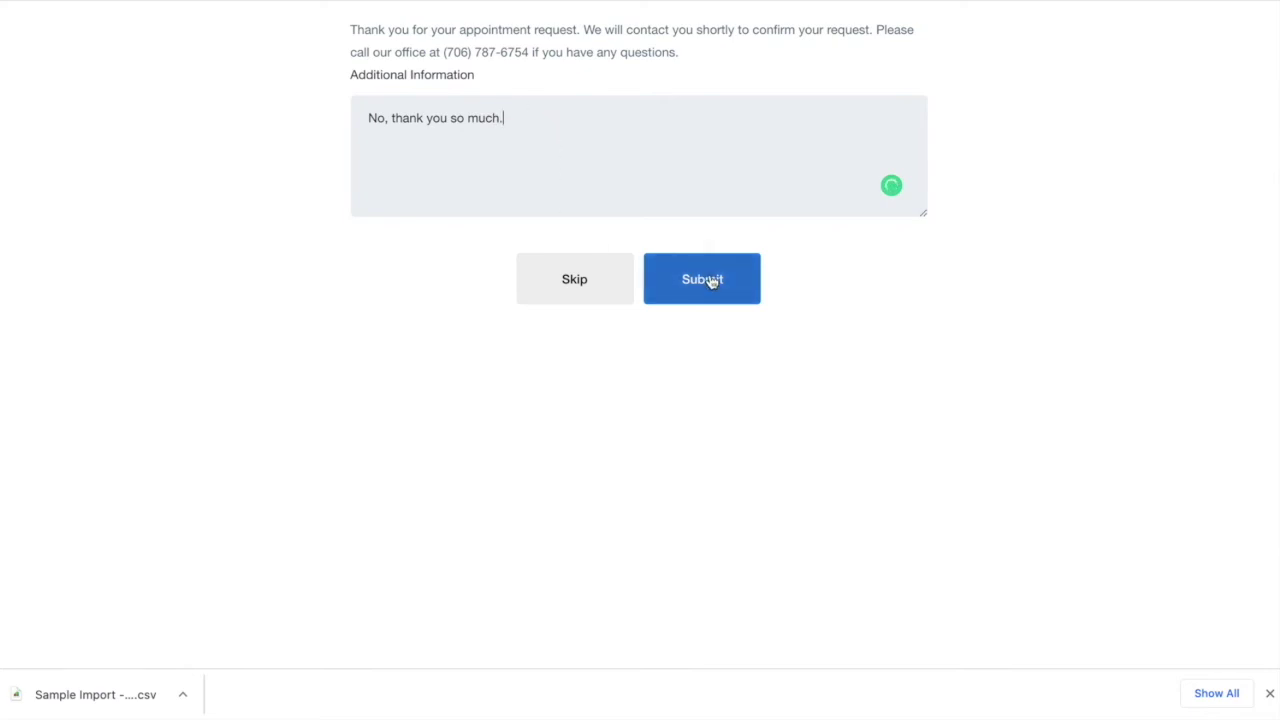
left_click(710, 281)
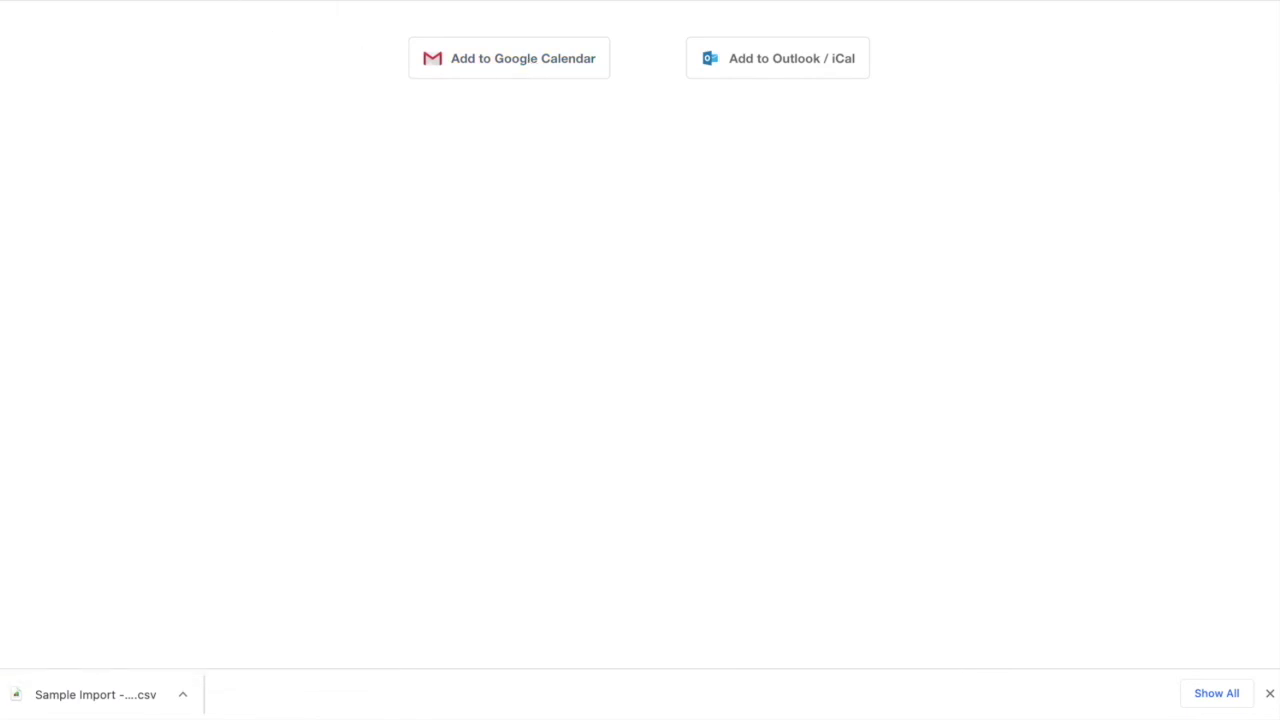
left_click(168, 1)
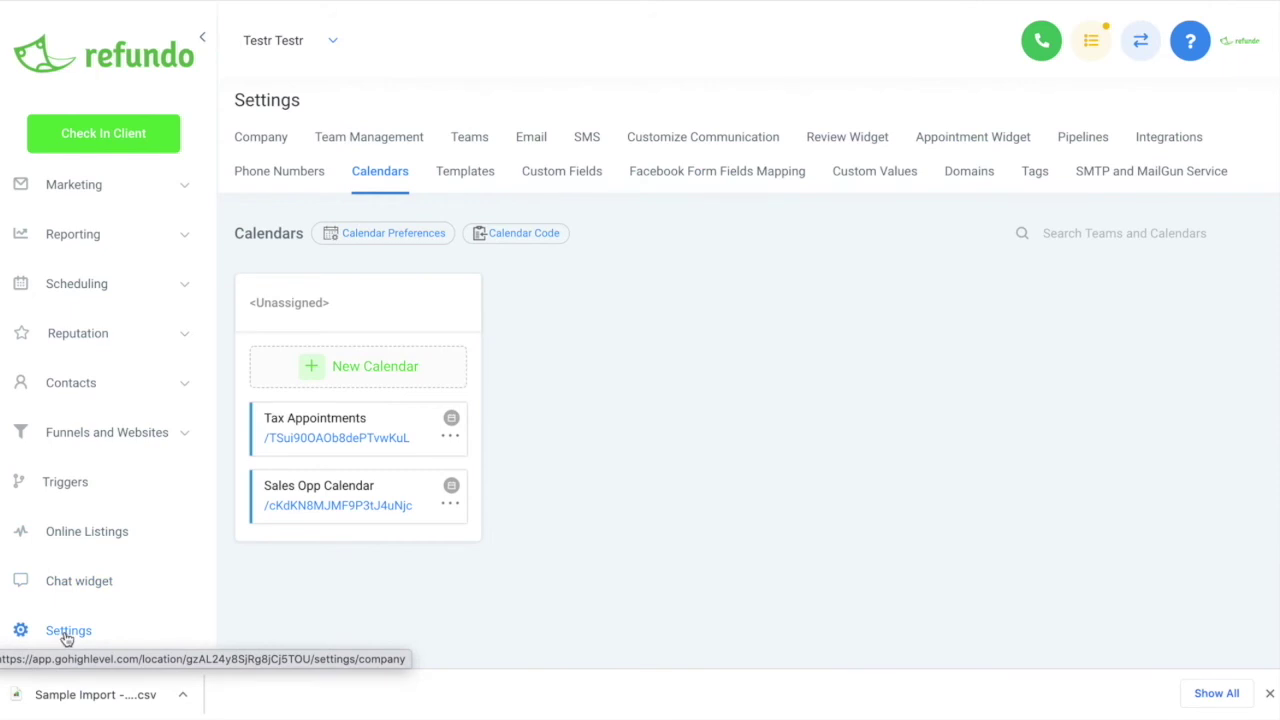
Open Appointments under Scheduling to see the Feb 27, 01:30 pm booking
left_click(111, 289)
left_click(63, 383)
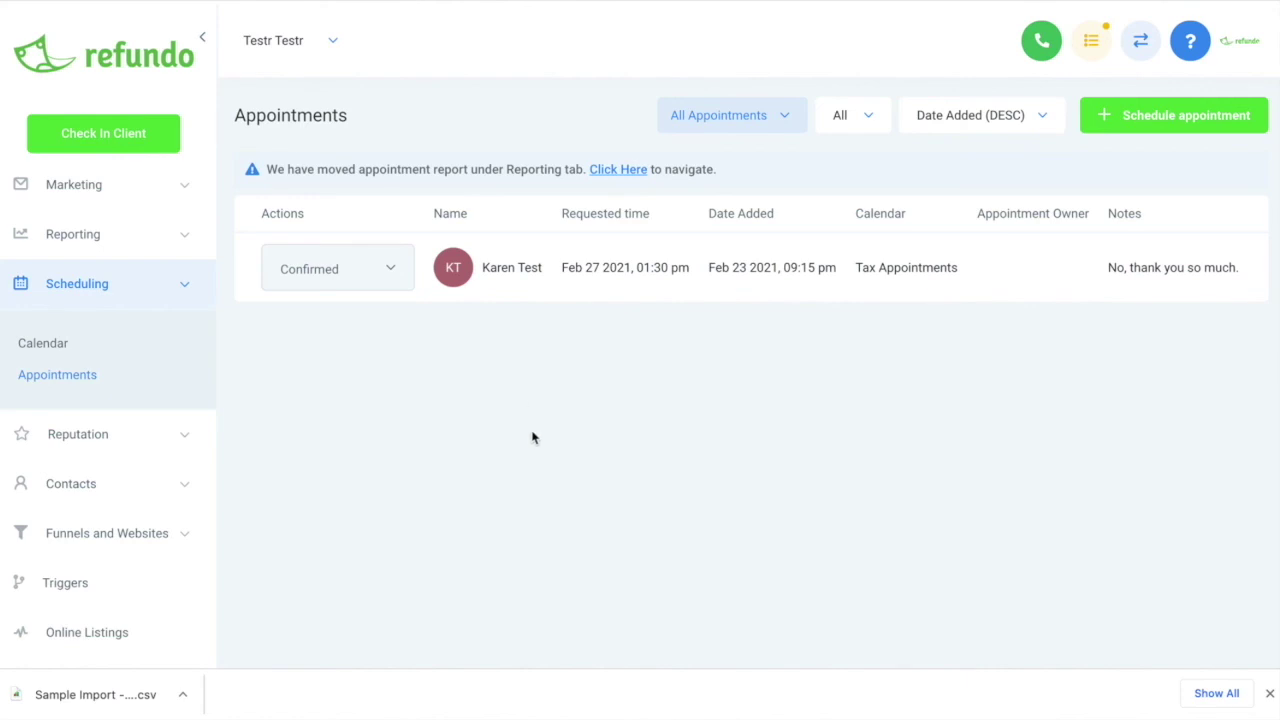
Return to the Calendars settings list showing Tax Appointments and Sales Opp Calendar
scroll(112, 487, "down", 2)
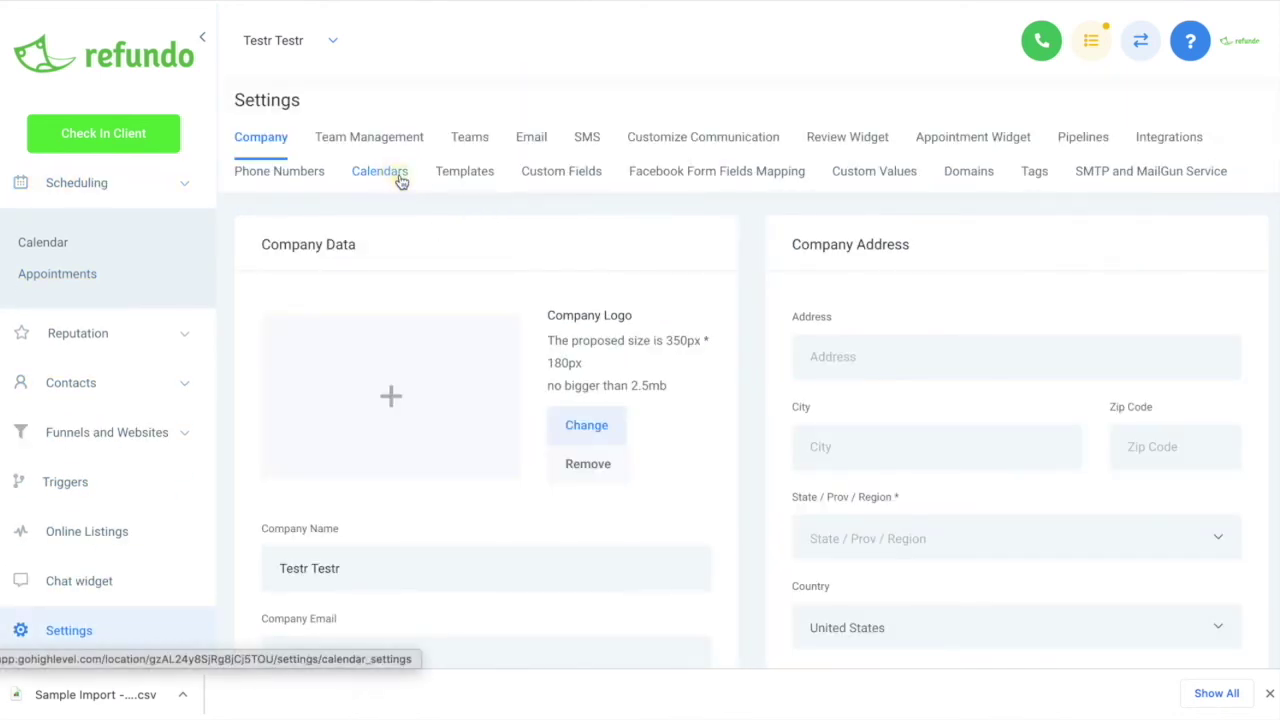
left_click(401, 180)
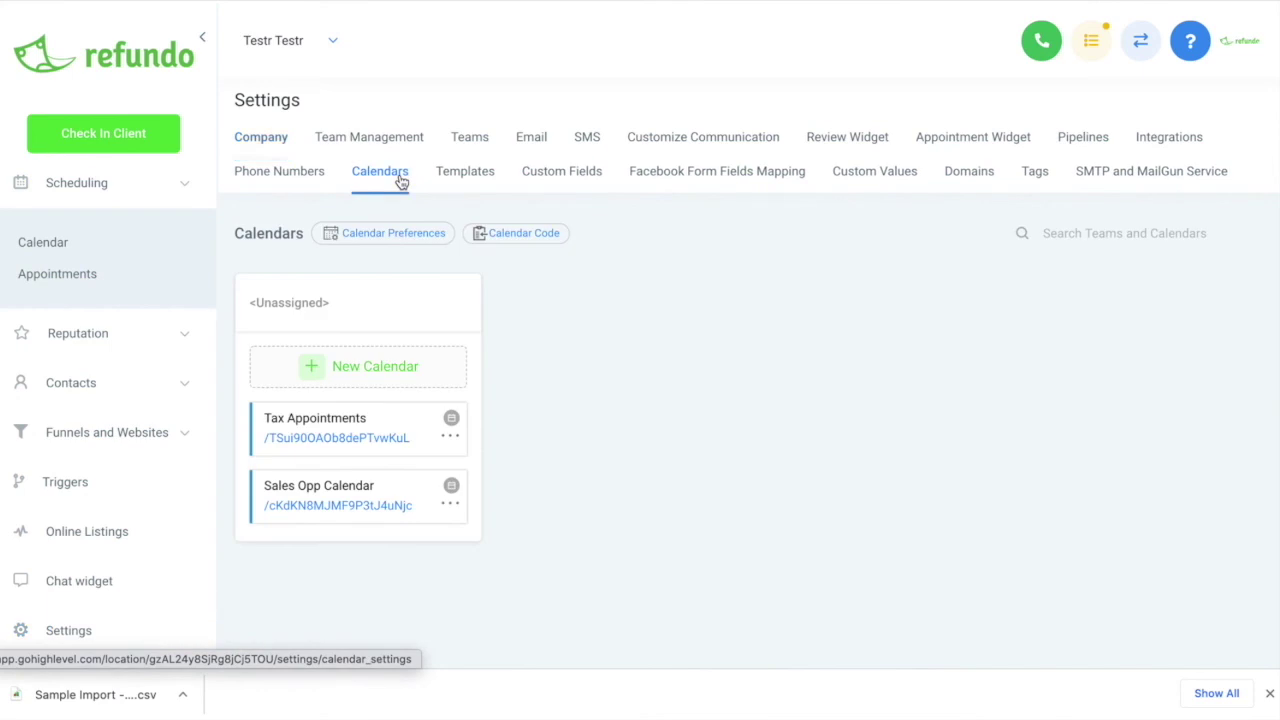
Reopen the Tax Appointments booking page, close it, then show that calendar's action menu
left_click(440, 432)
left_click(391, 419)
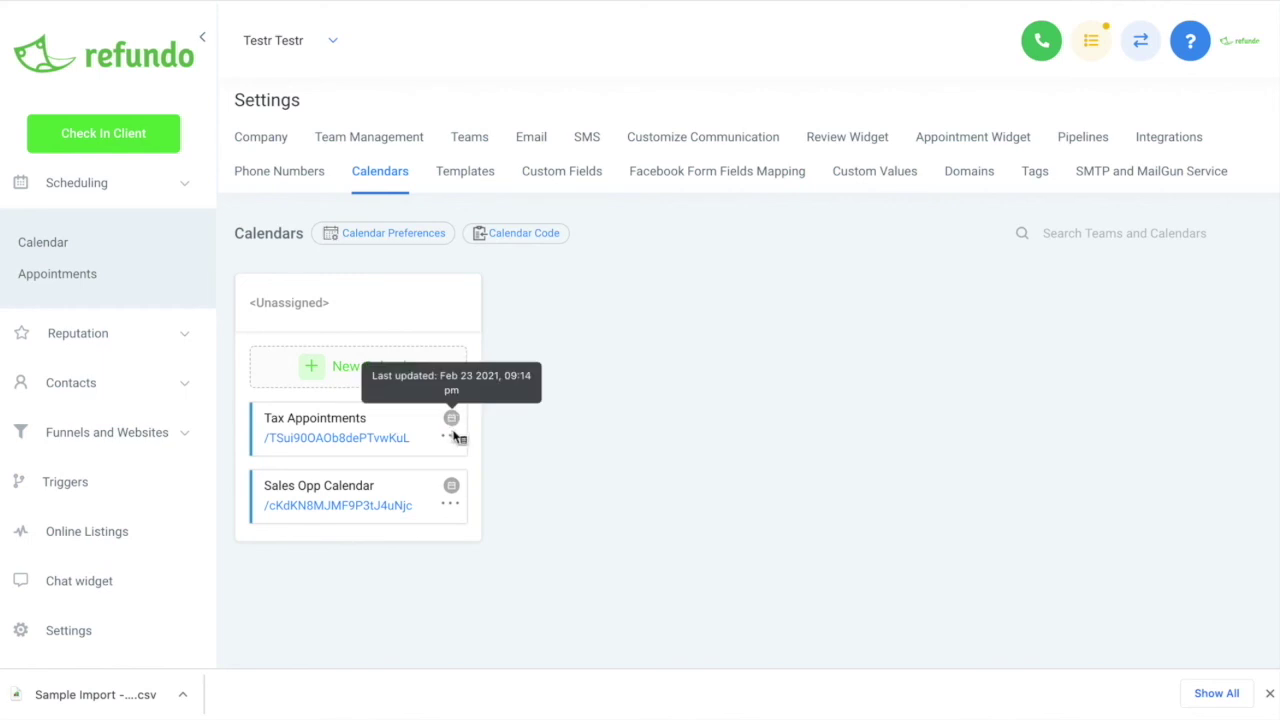
left_click(345, 432)
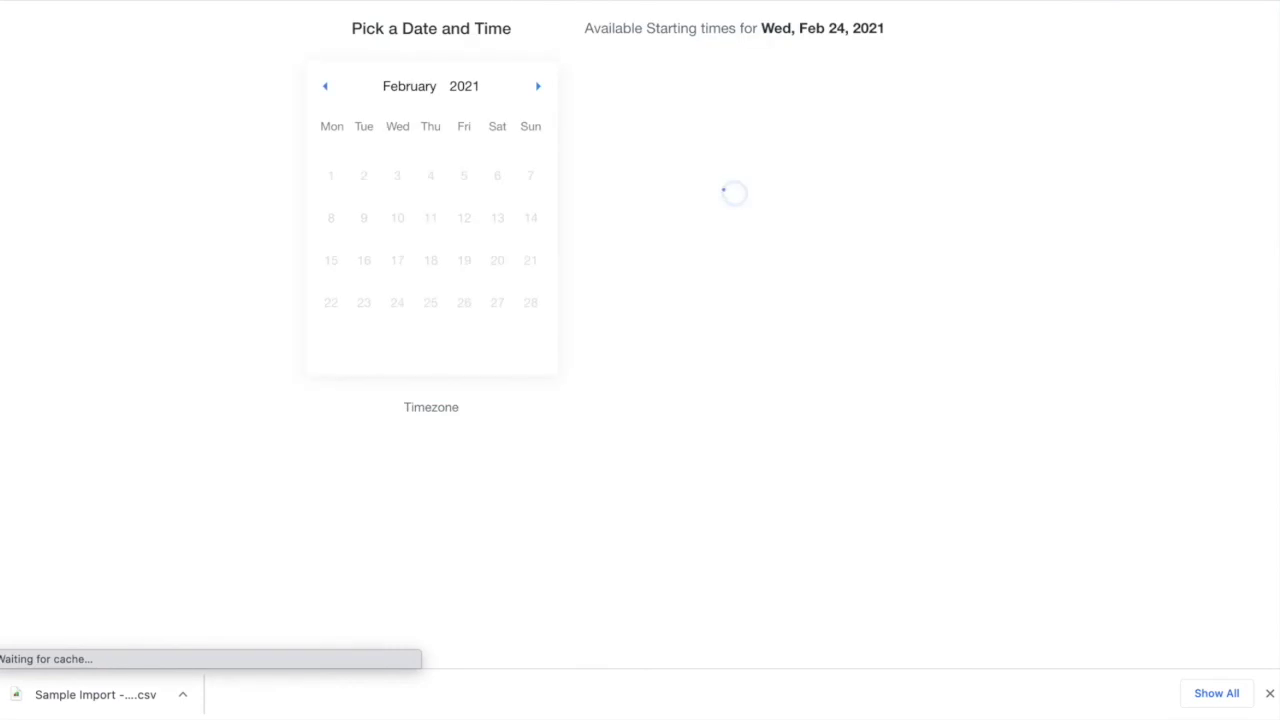
key("super+w")
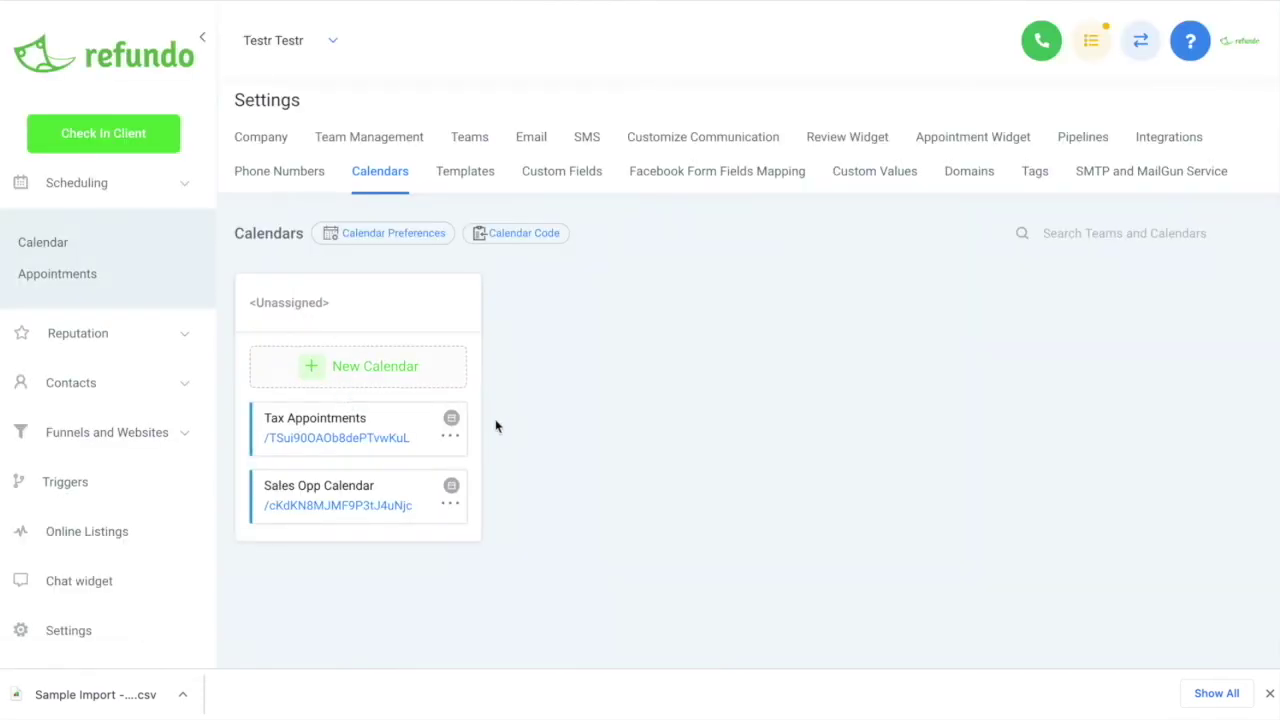
left_click(452, 438)
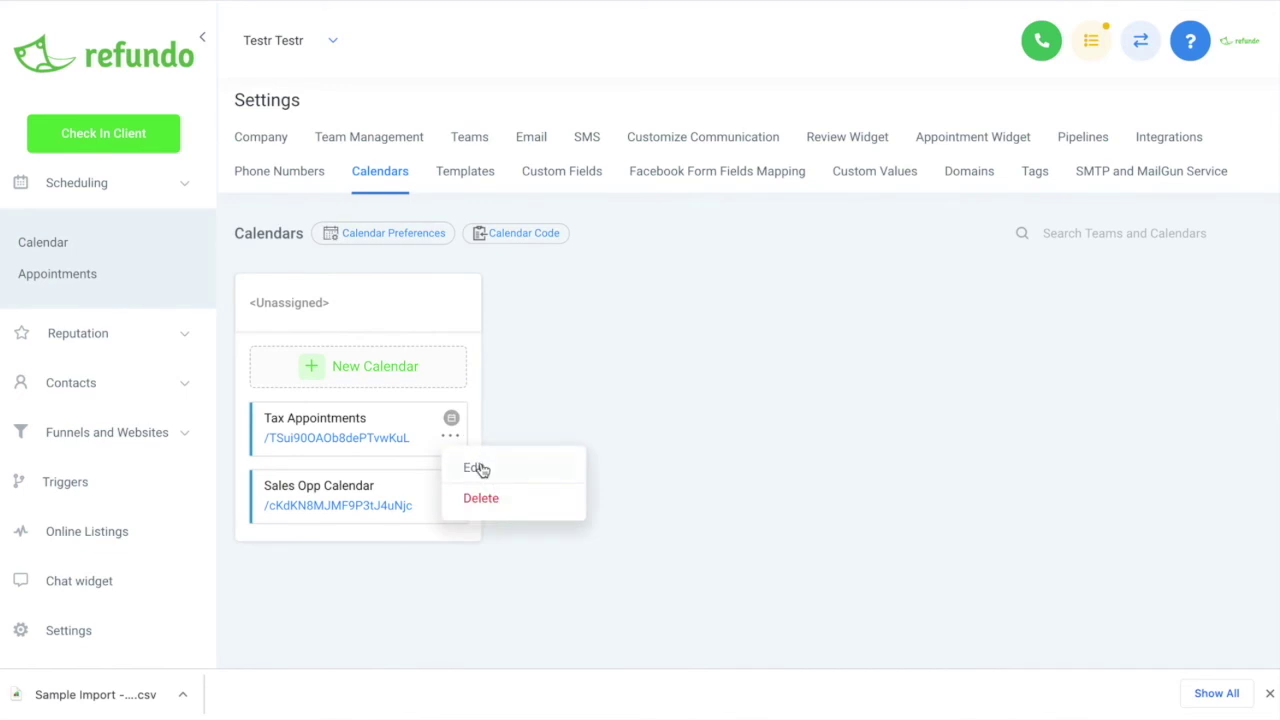
left_click(478, 469)
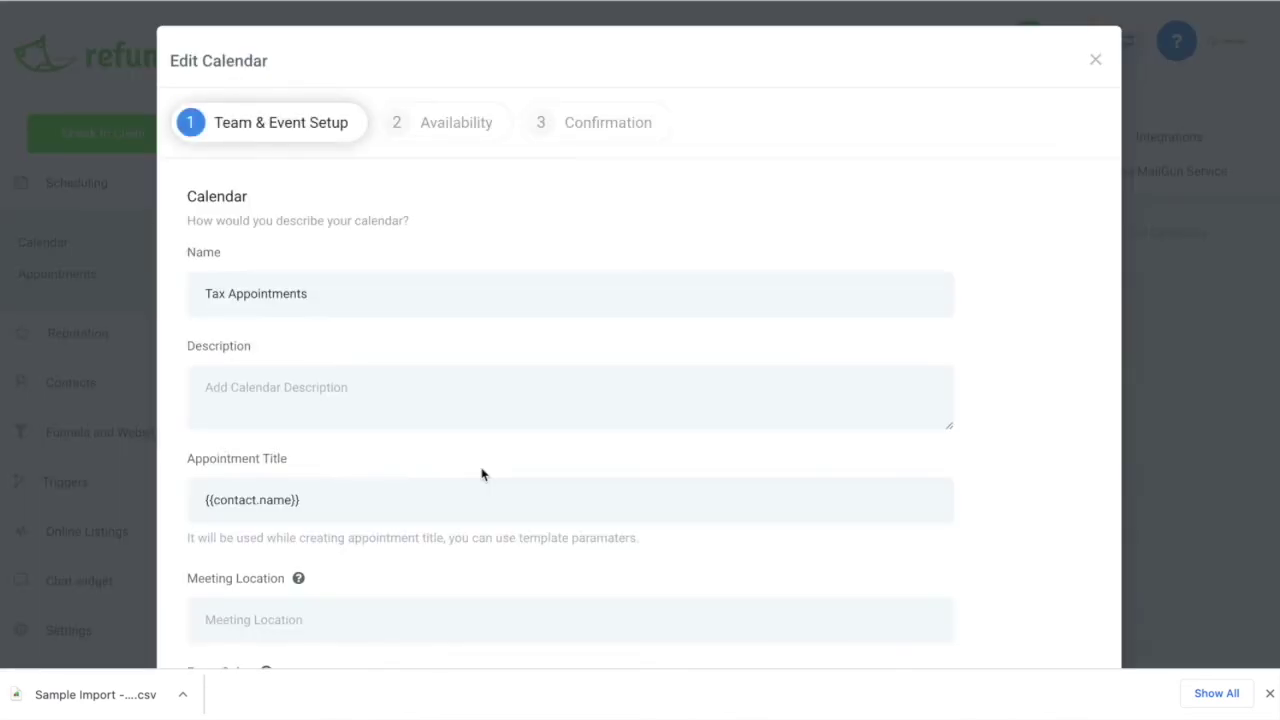
scroll(396, 555, "down", 1)
scroll(396, 553, "down", 4)
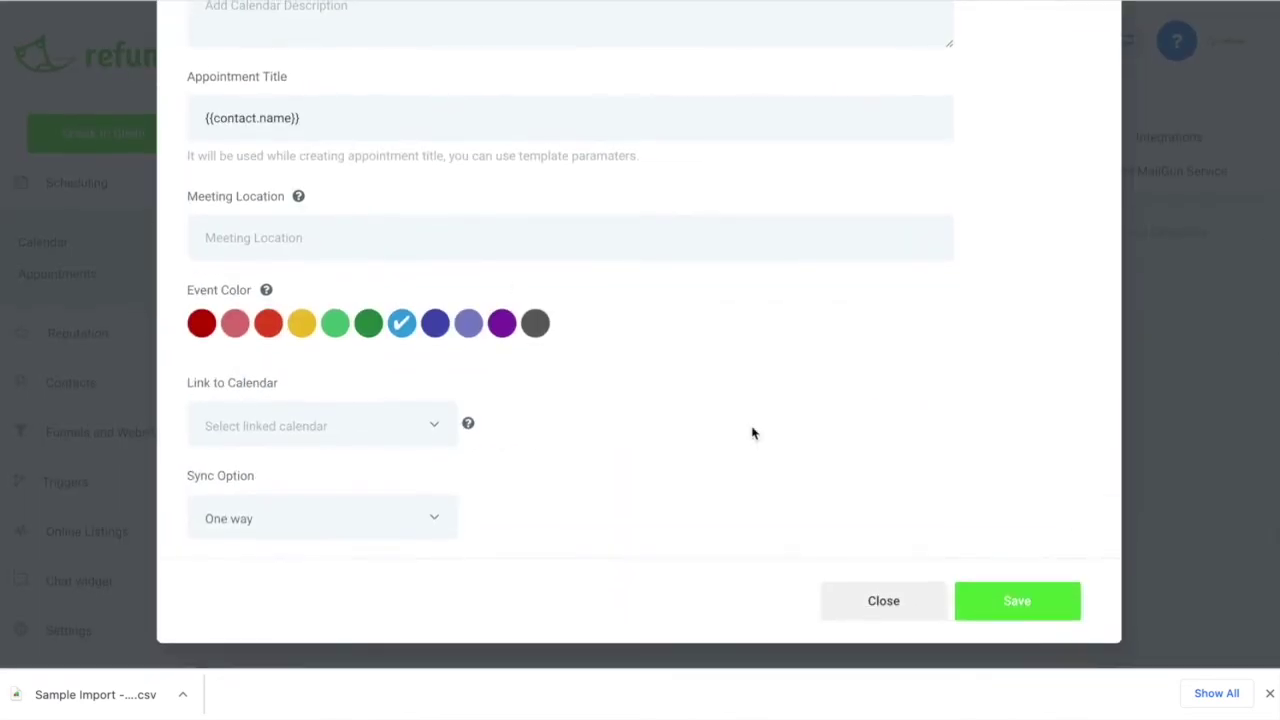
scroll(679, 217, "up", 5)
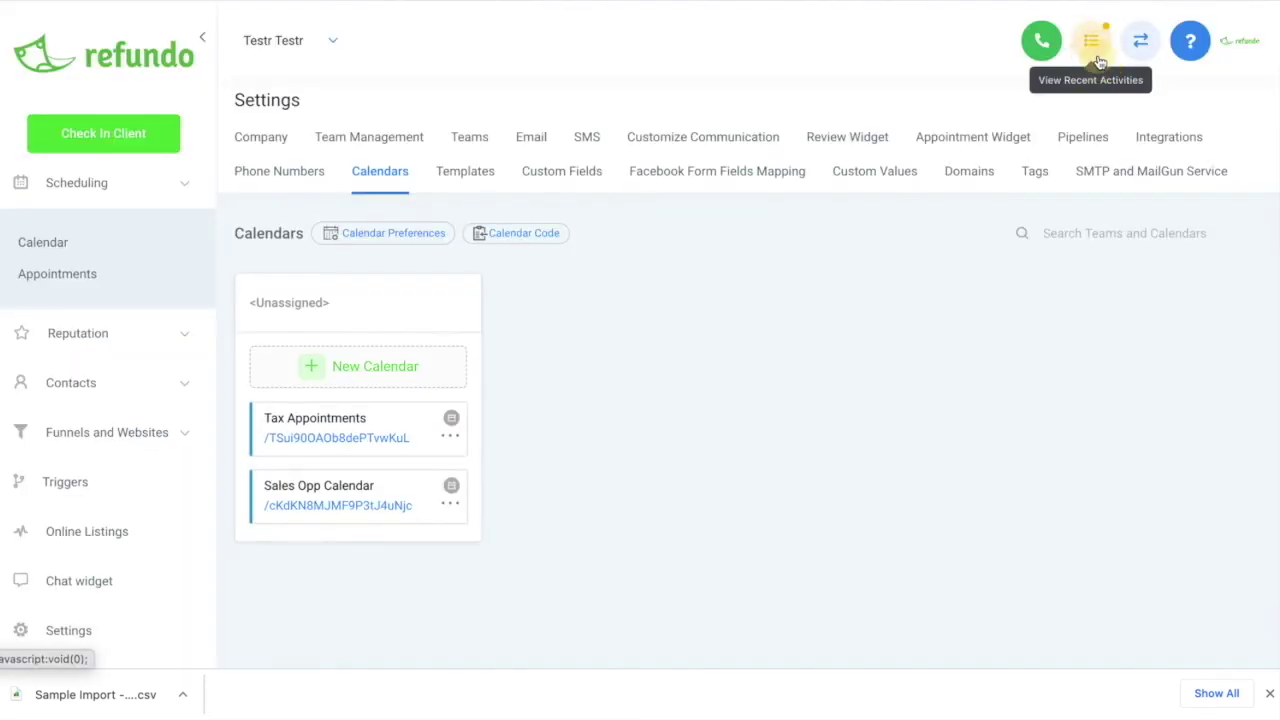
left_click(1096, 62)
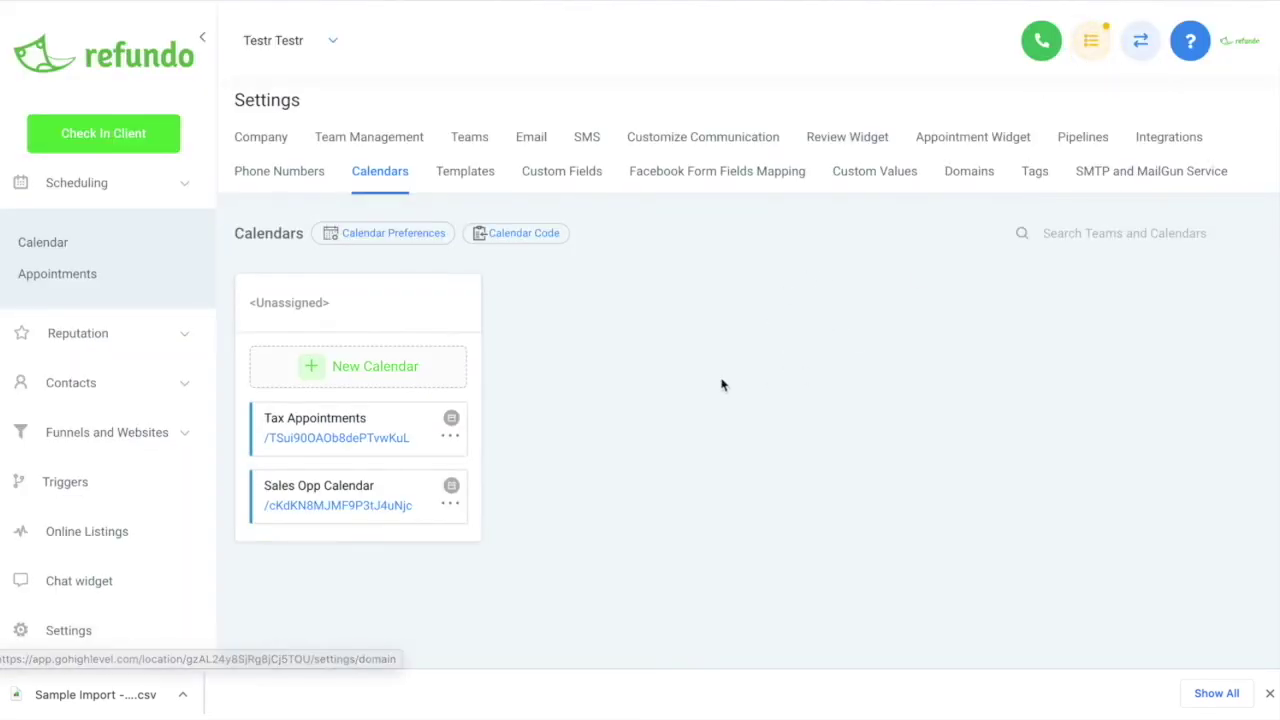